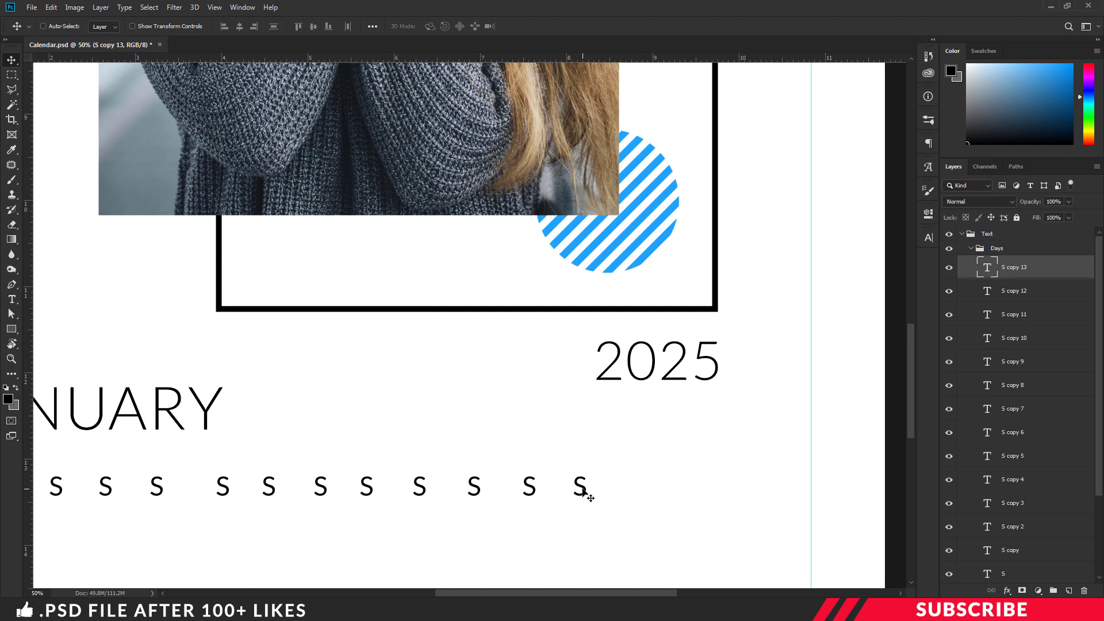
Put the last S on the right guide and distribute all fourteen S layers by horizontal centers.
drag(586, 490, 806, 498)
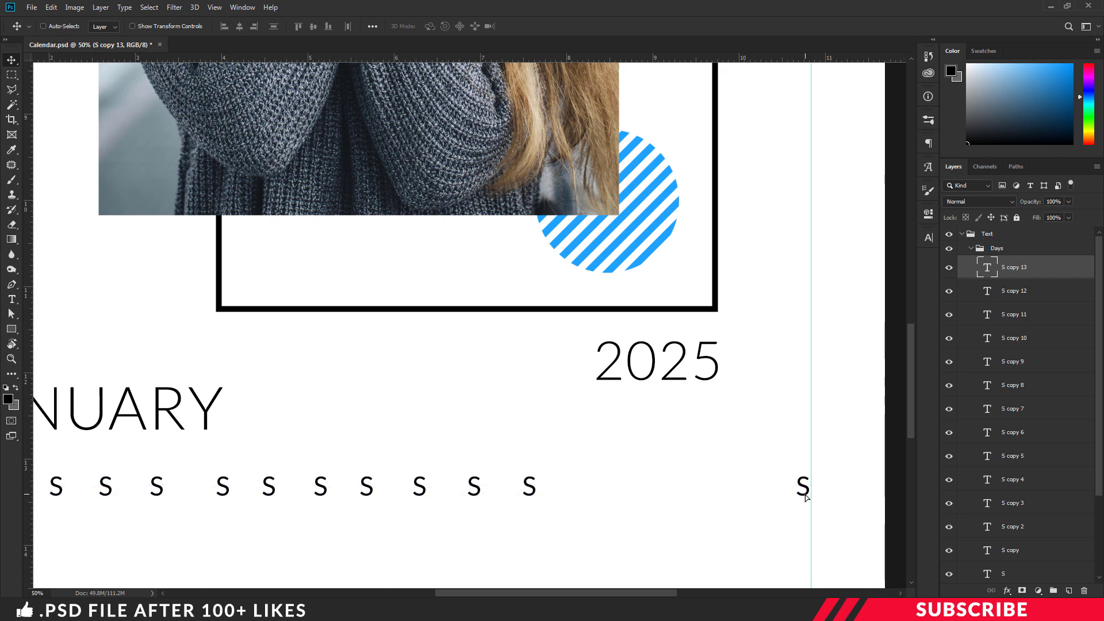
key(Right)
key(Right)
key(Right)
key(Right)
key(ctrl+minus)
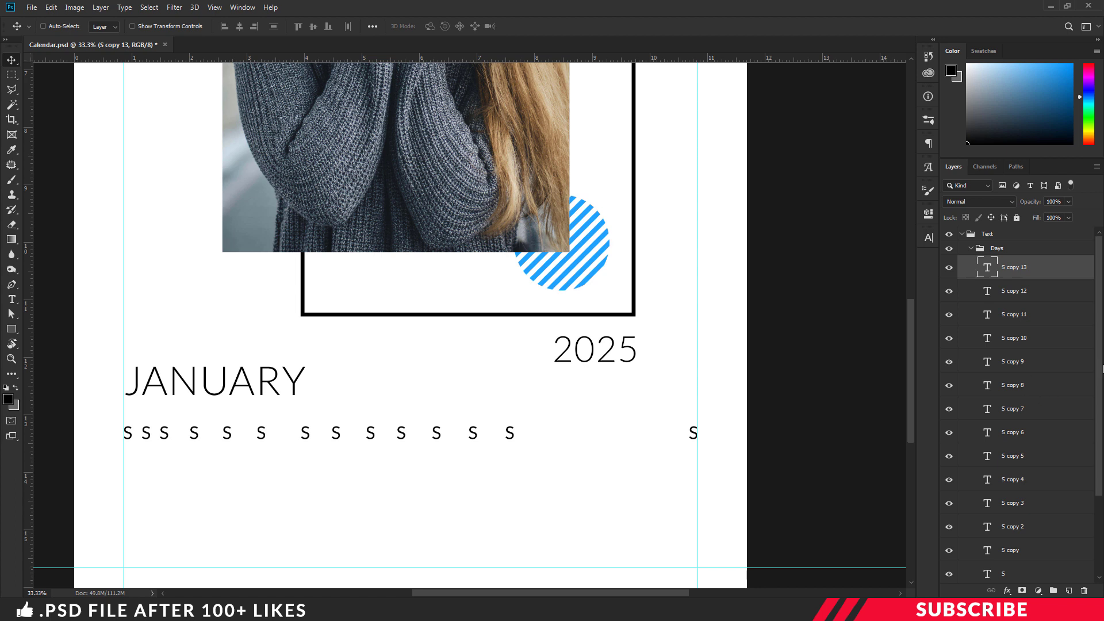
scroll(1057, 463, down, 3)
shift+click(1020, 466)
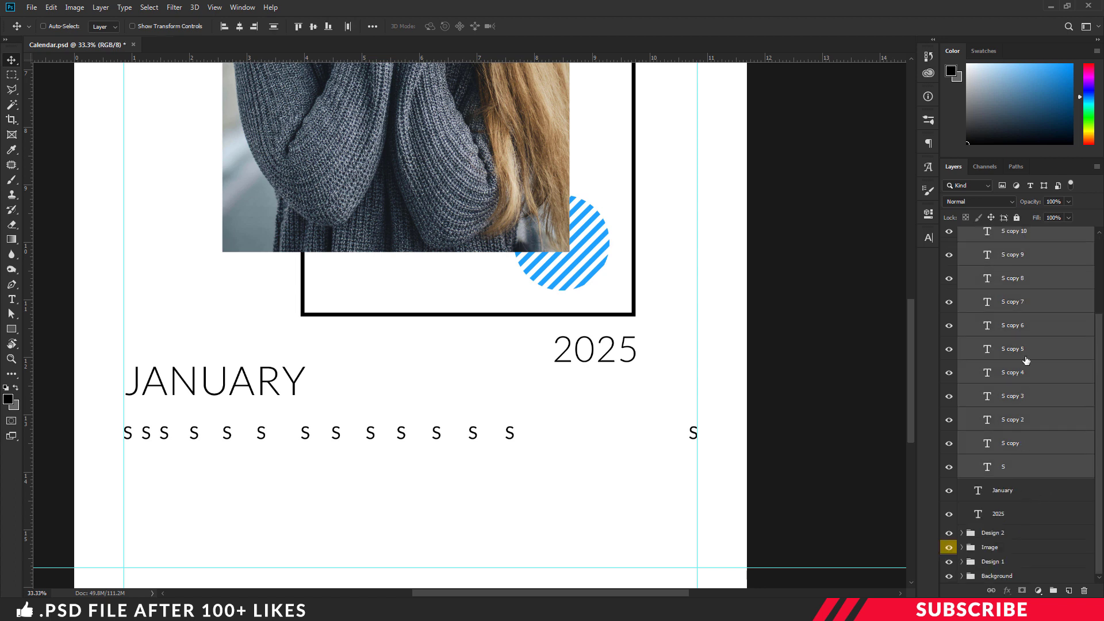
scroll(1026, 360, up, 4)
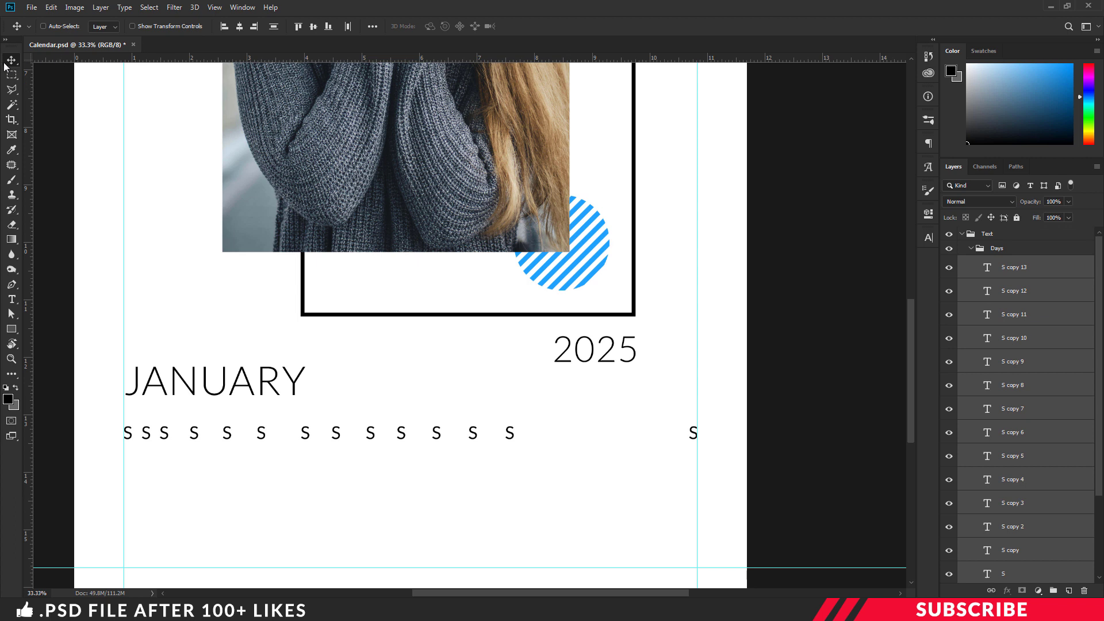
click(347, 26)
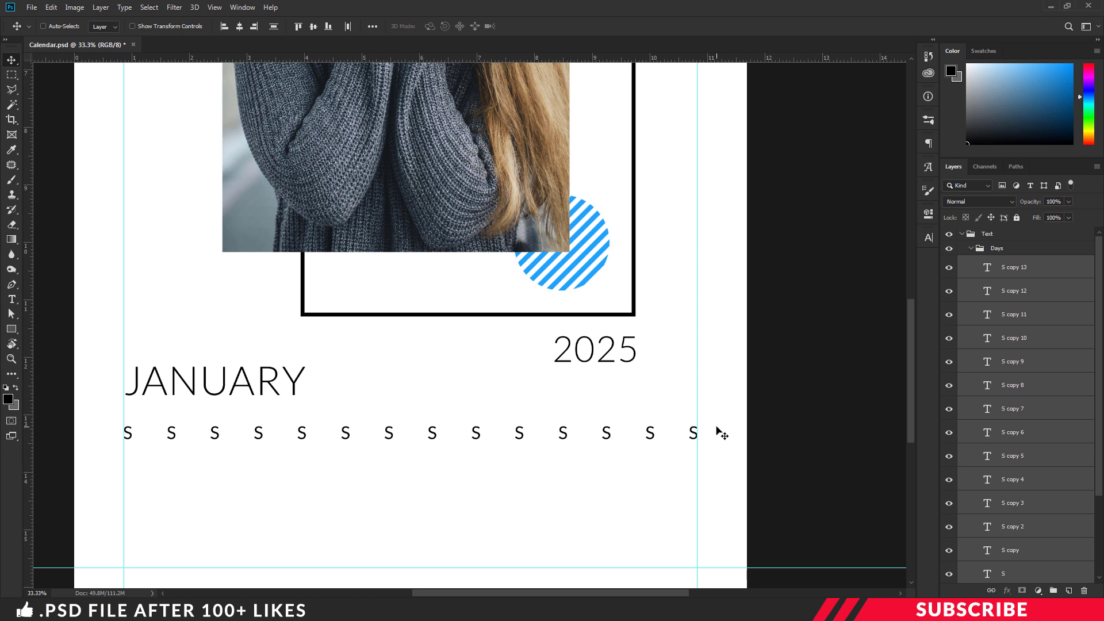
Color the first S red (ff0000).
key(t)
click(129, 434)
drag(131, 434, 122, 435)
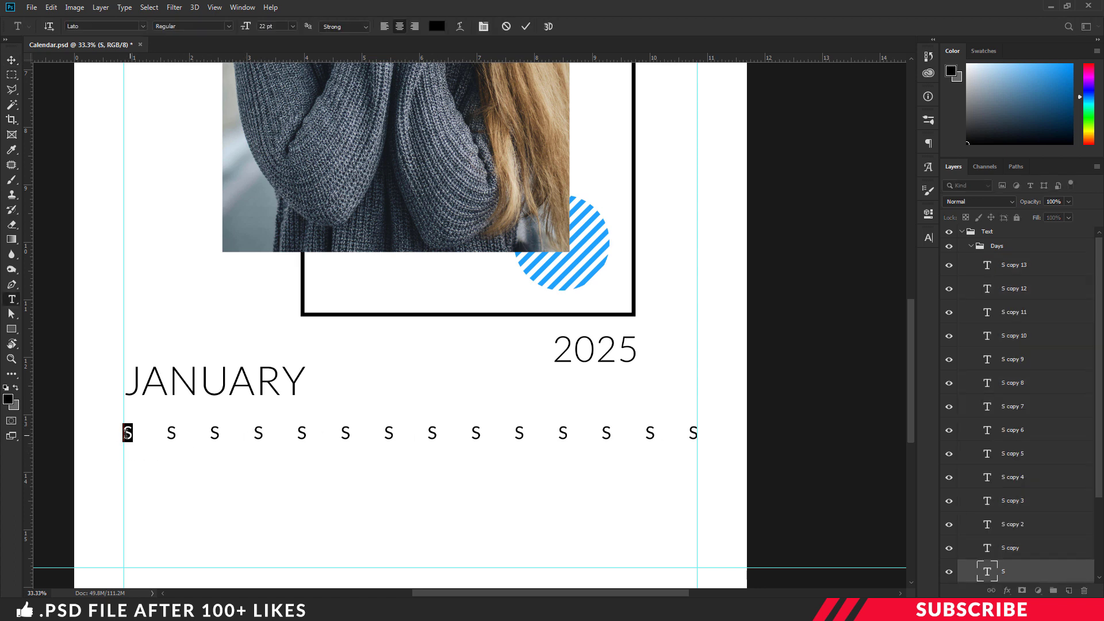
click(8, 400)
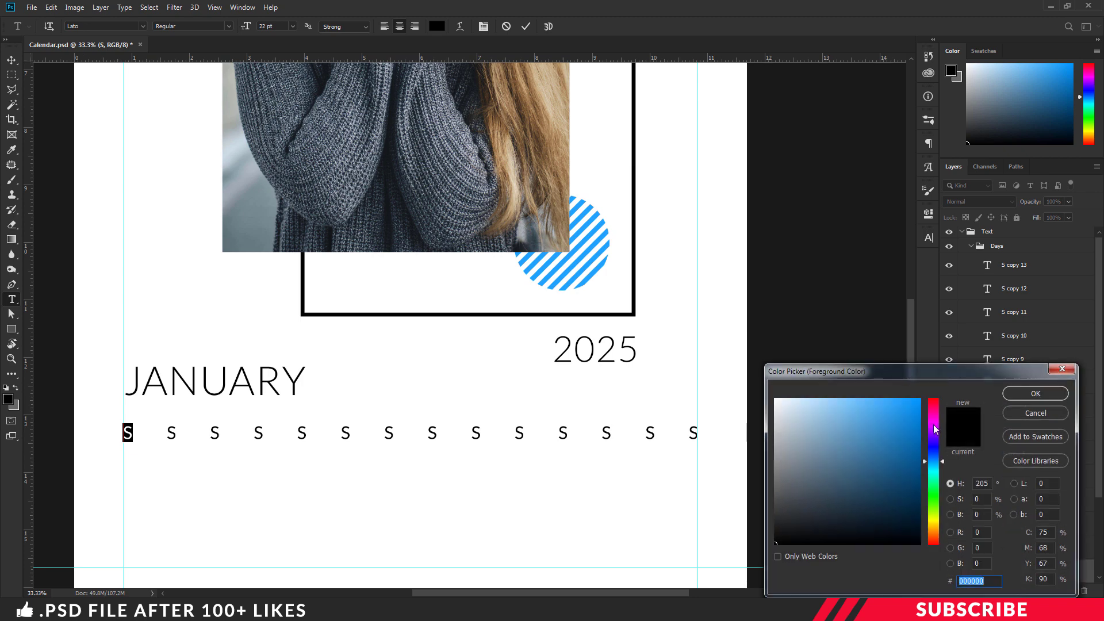
text(ff0000)
click(1035, 393)
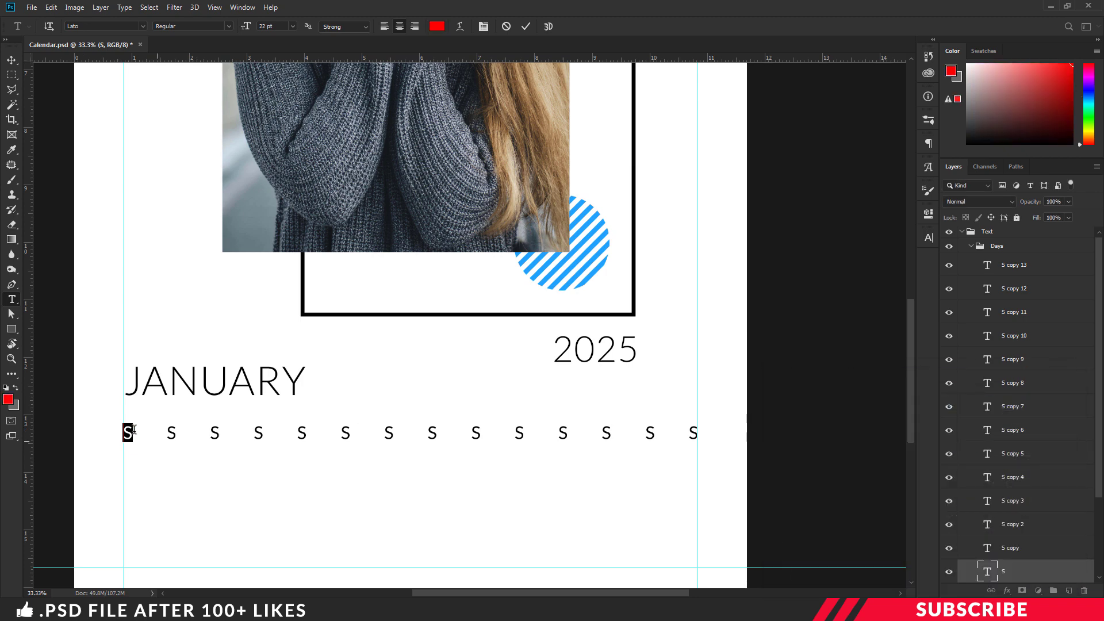
click(132, 431)
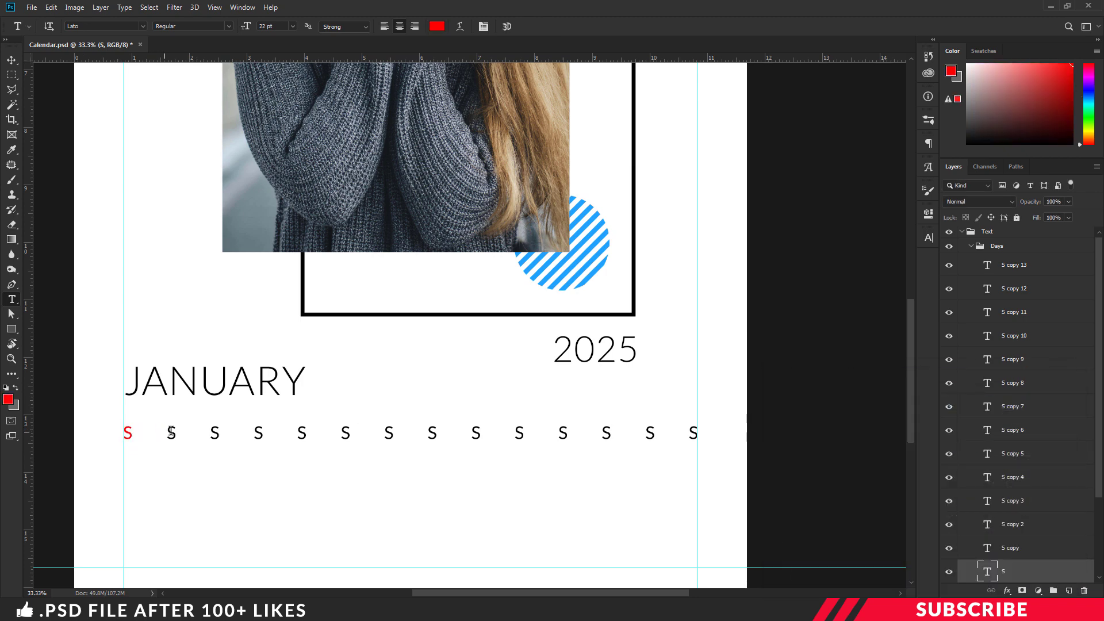
Retype the first week's letters after Sunday as M, T, W, T, F.
click(171, 433)
double_click(172, 432)
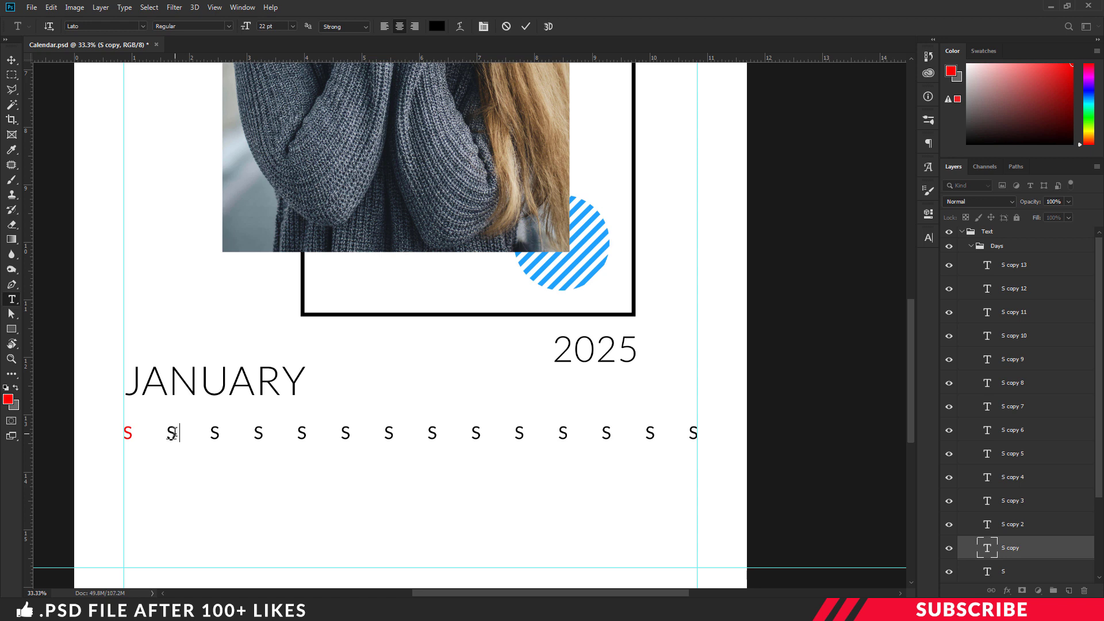
text(M)
double_click(215, 432)
text(T)
key(ctrl+Return)
double_click(258, 432)
text(W)
double_click(301, 432)
text(T)
double_click(345, 432)
text(F)
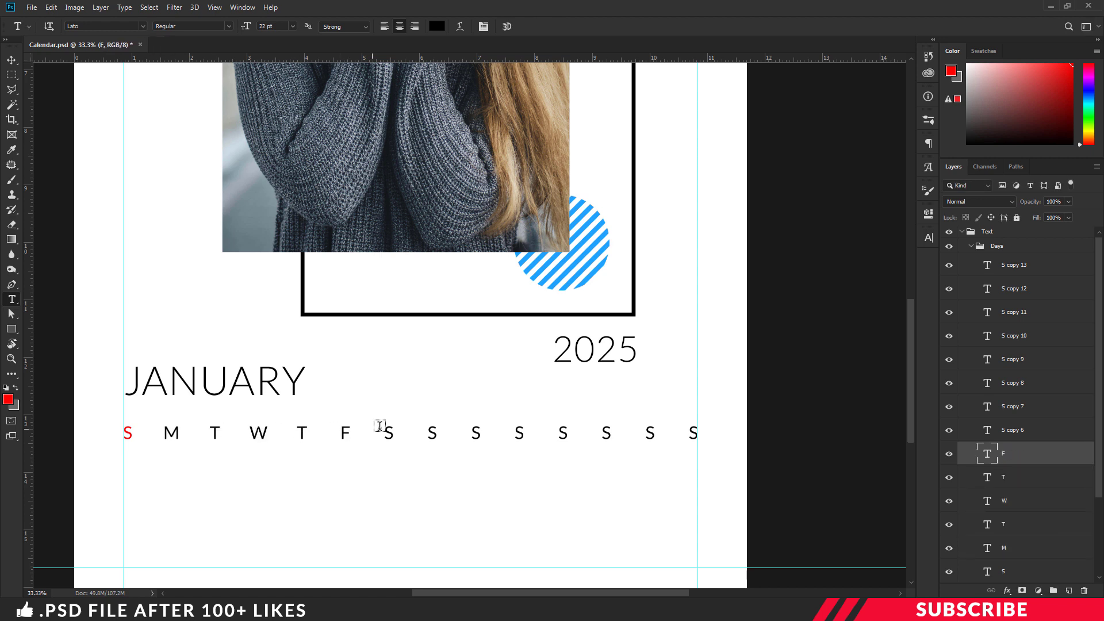
Retype the second week's letters after Sunday as M, T, W, T, F.
double_click(476, 432)
text(M)
double_click(519, 433)
text(T)
double_click(563, 432)
text(W)
double_click(605, 432)
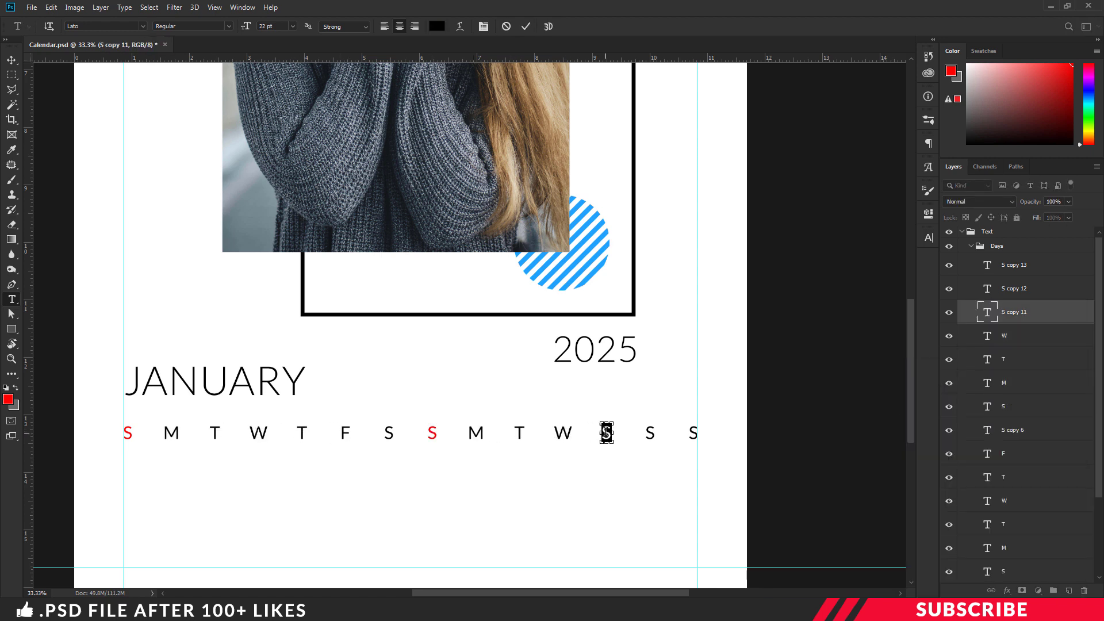
text(T)
double_click(649, 433)
text(F)
key(ctrl+minus)
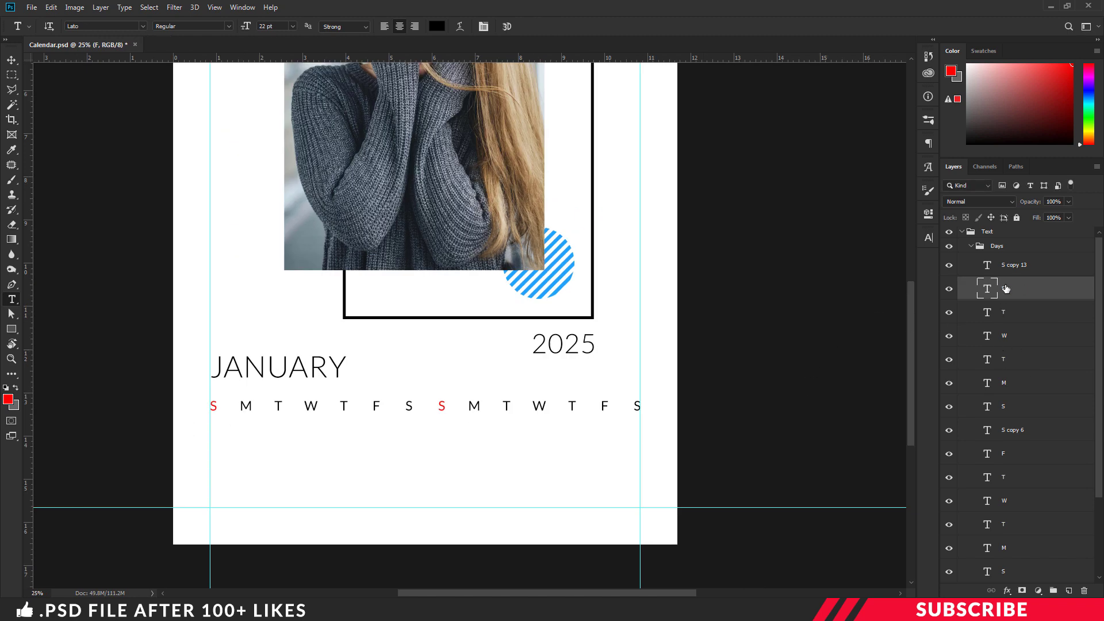
Collapse Days, create a new group named R1 and add an empty layer inside it.
click(971, 247)
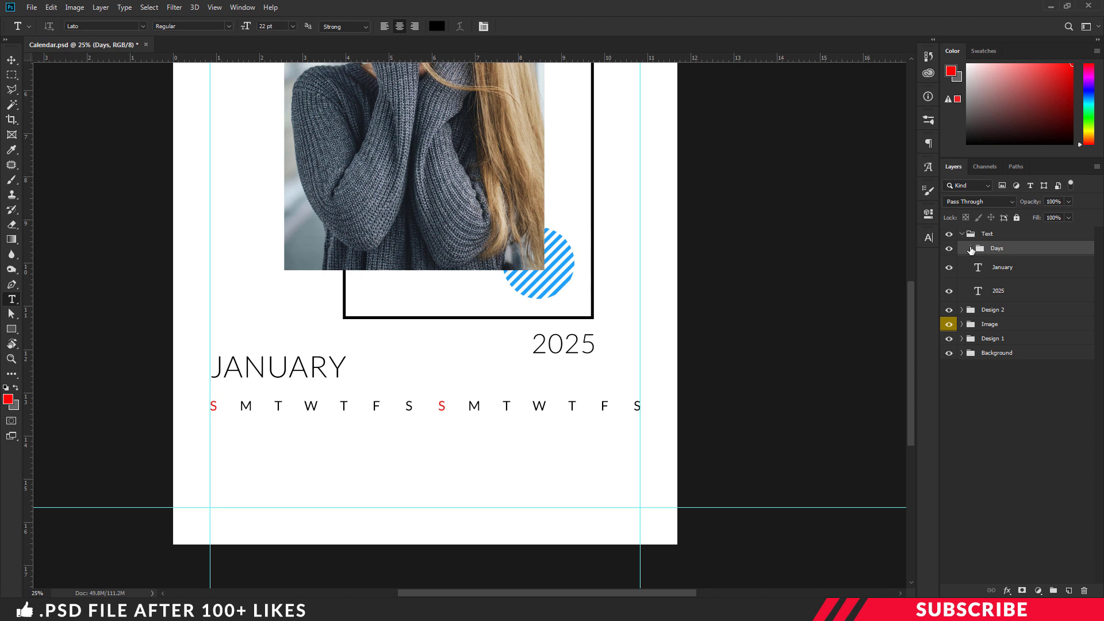
click(1054, 591)
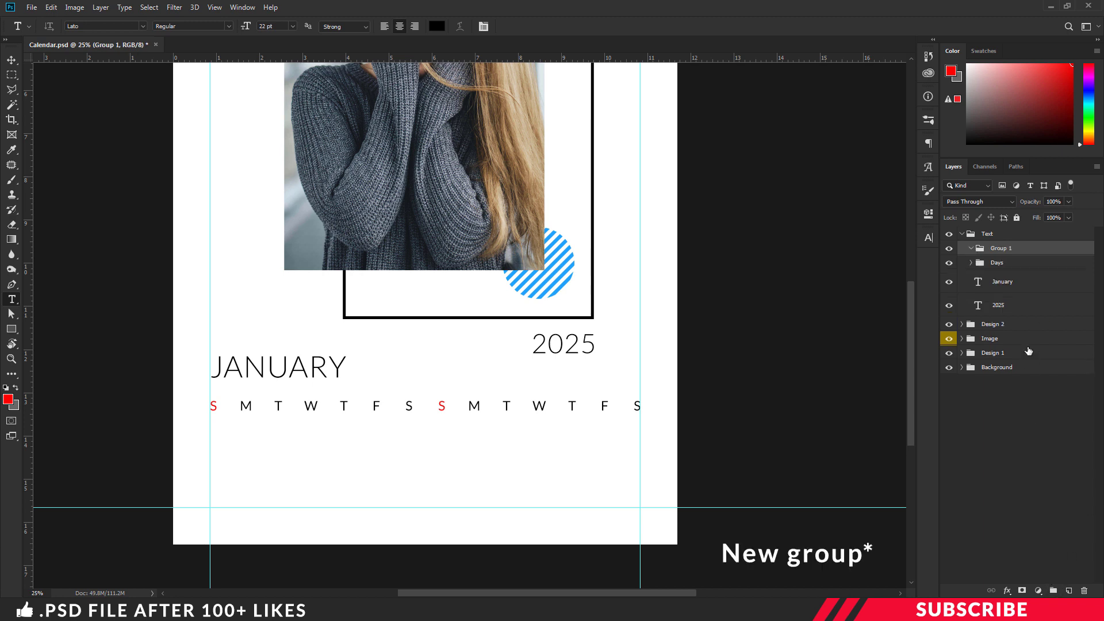
double_click(1004, 249)
text(R1)
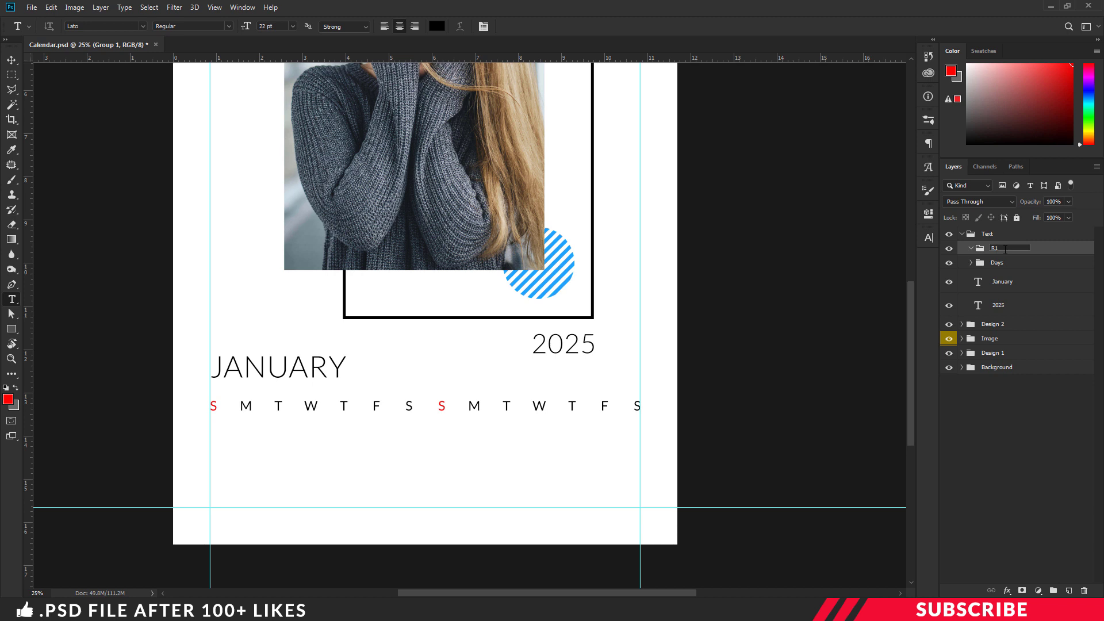
click(1069, 591)
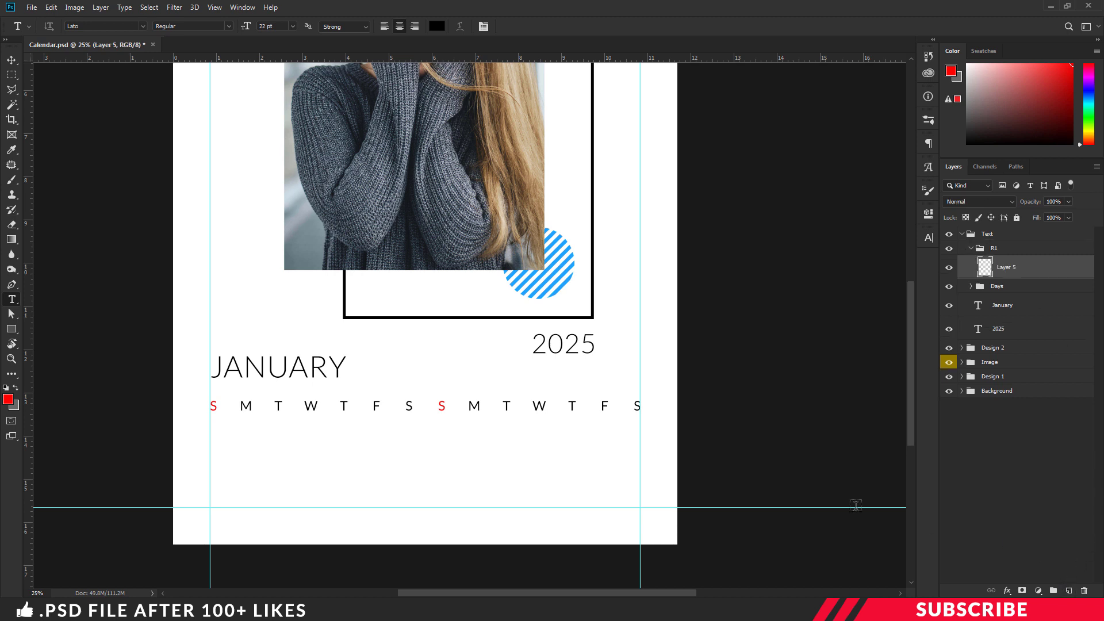
Set the foreground colour to black (000000) and switch to the Type tool.
click(9, 399)
click(774, 543)
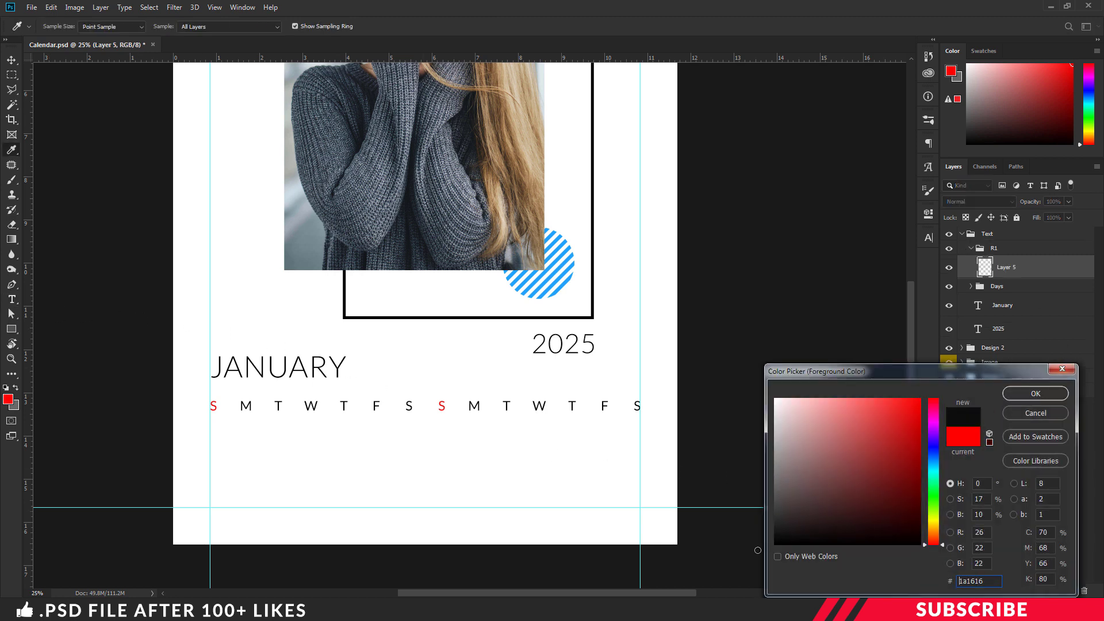
click(1035, 393)
key(t)
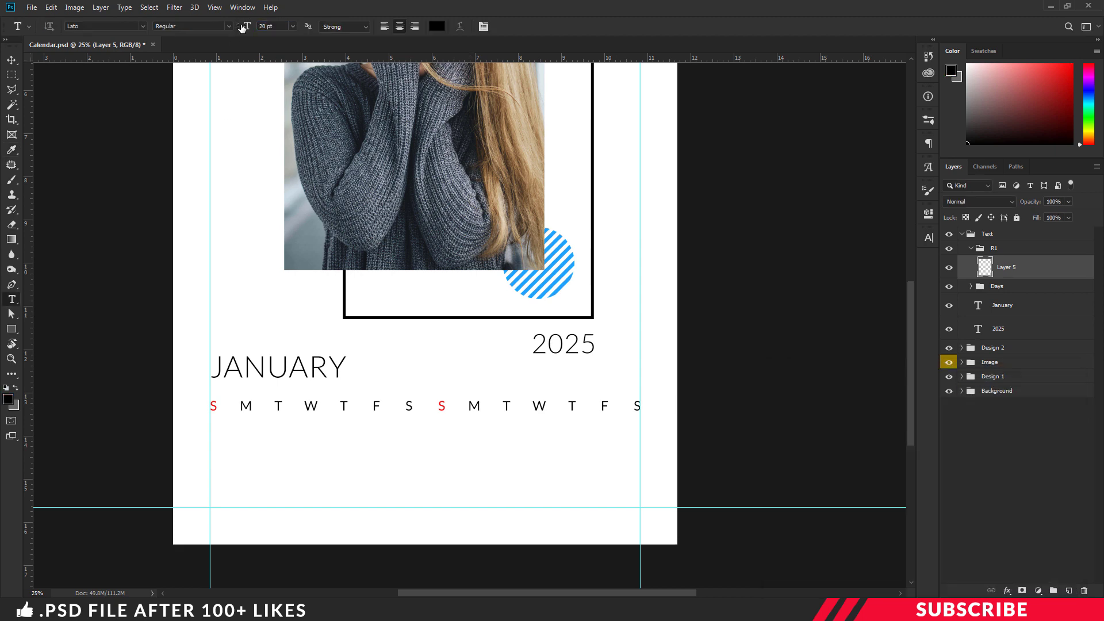
key(ctrl+plus)
Type an 8 below the first Sunday and align it on the left guide.
scroll(276, 451, down, 1)
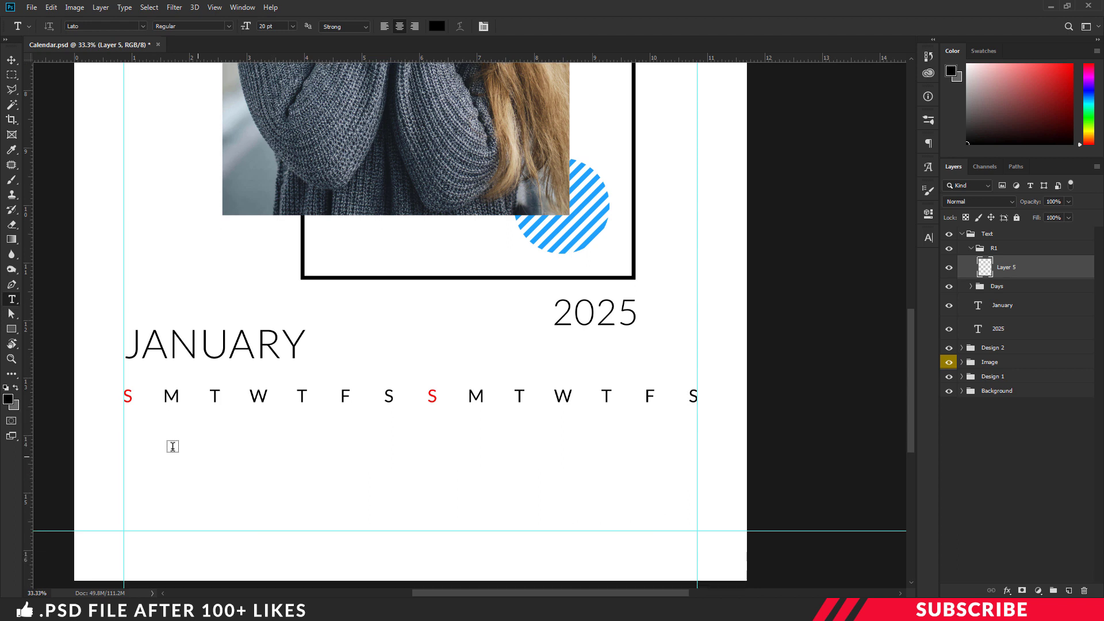
click(134, 438)
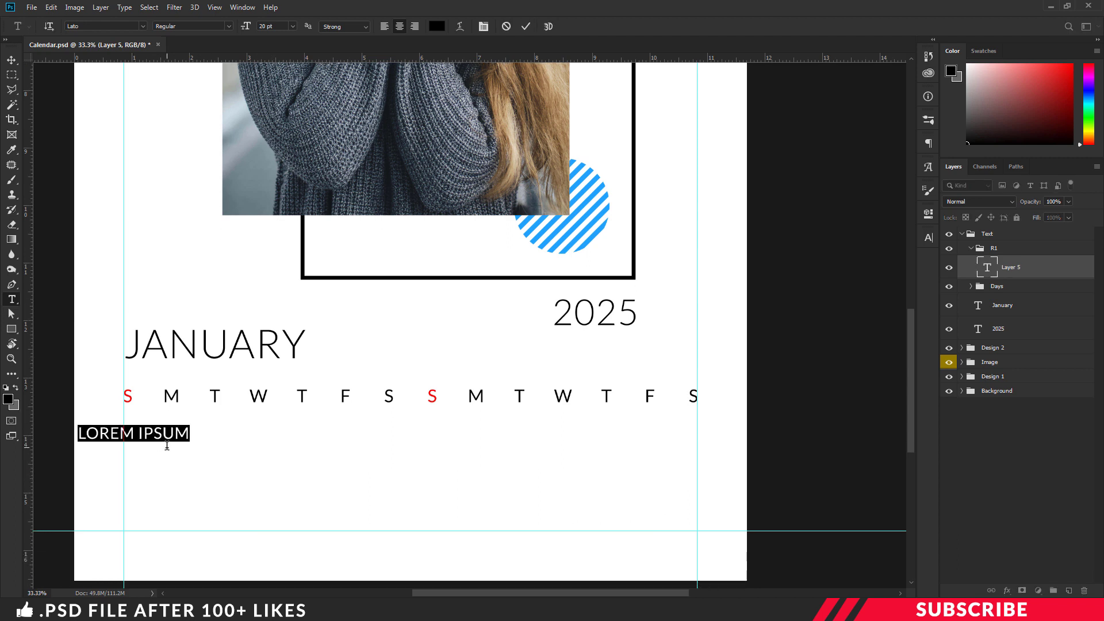
text(8)
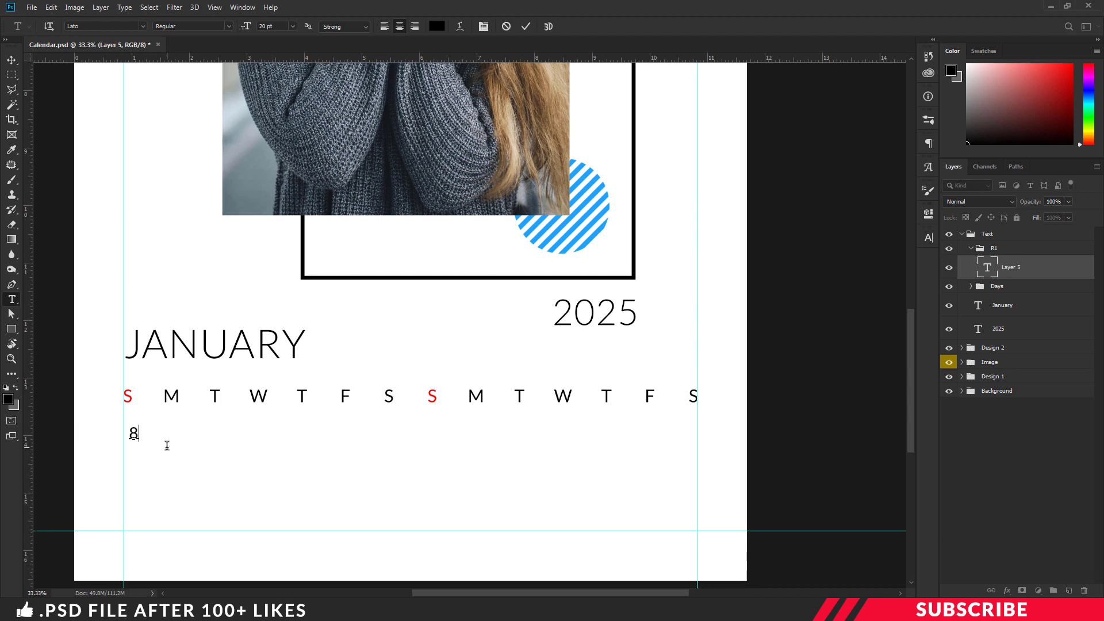
key(ctrl+Return)
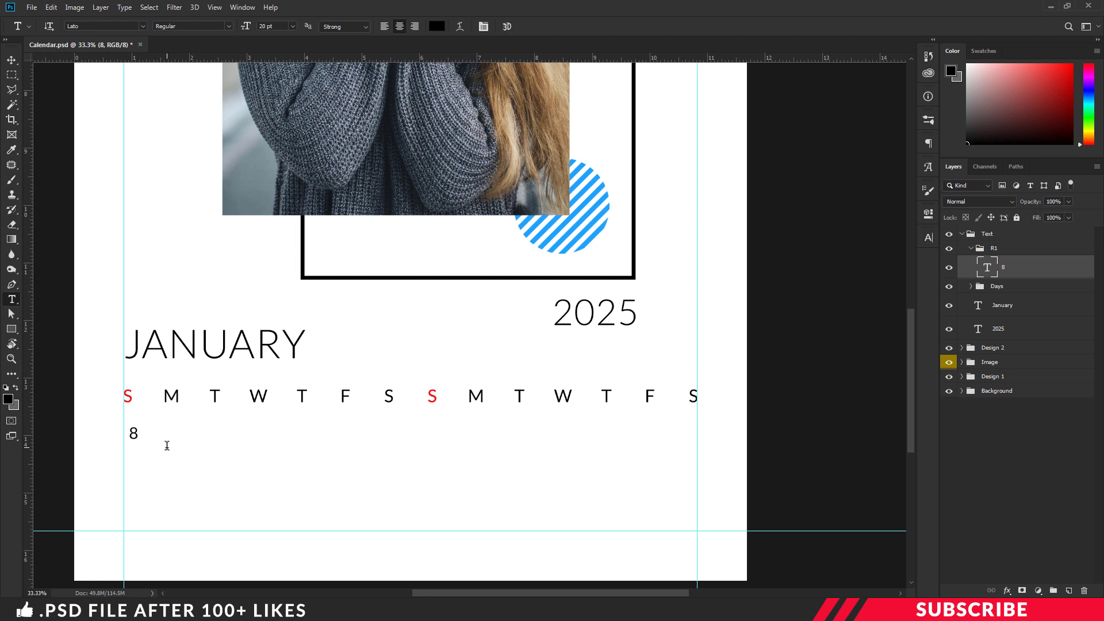
key(v)
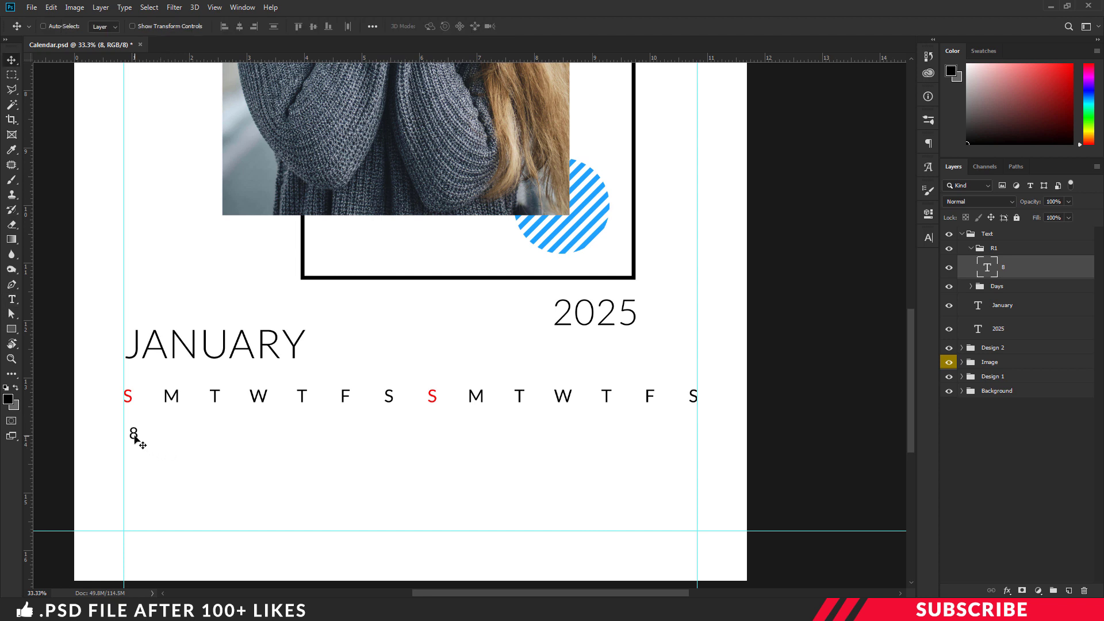
drag(135, 438, 129, 438)
Duplicate the 8 and drag copies rightward along the date row.
key(ctrl+j)
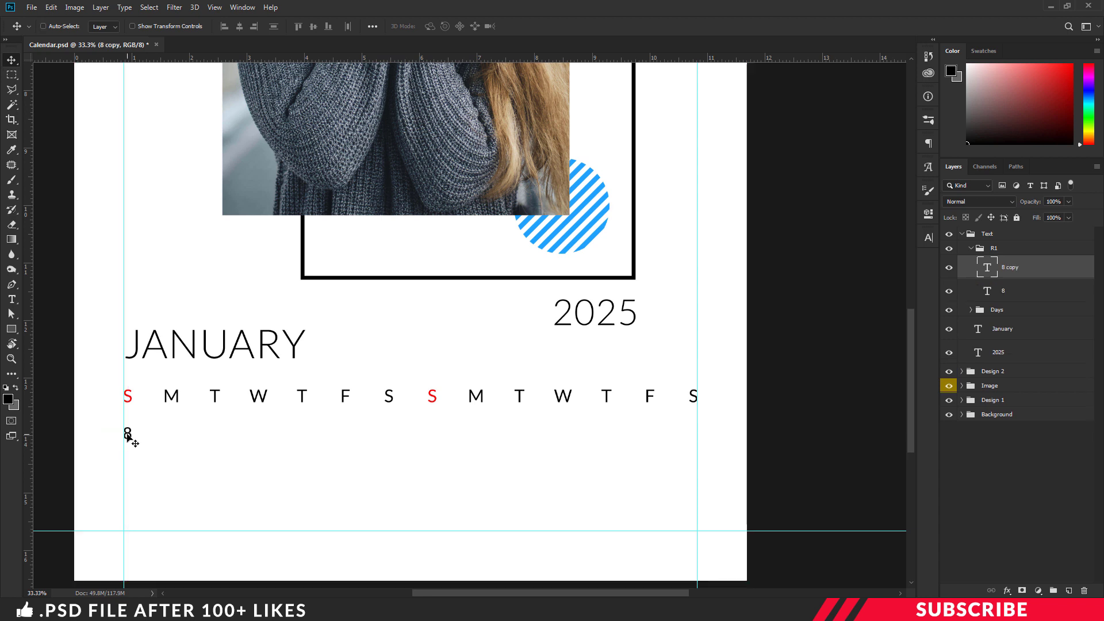
drag(128, 437, 154, 436)
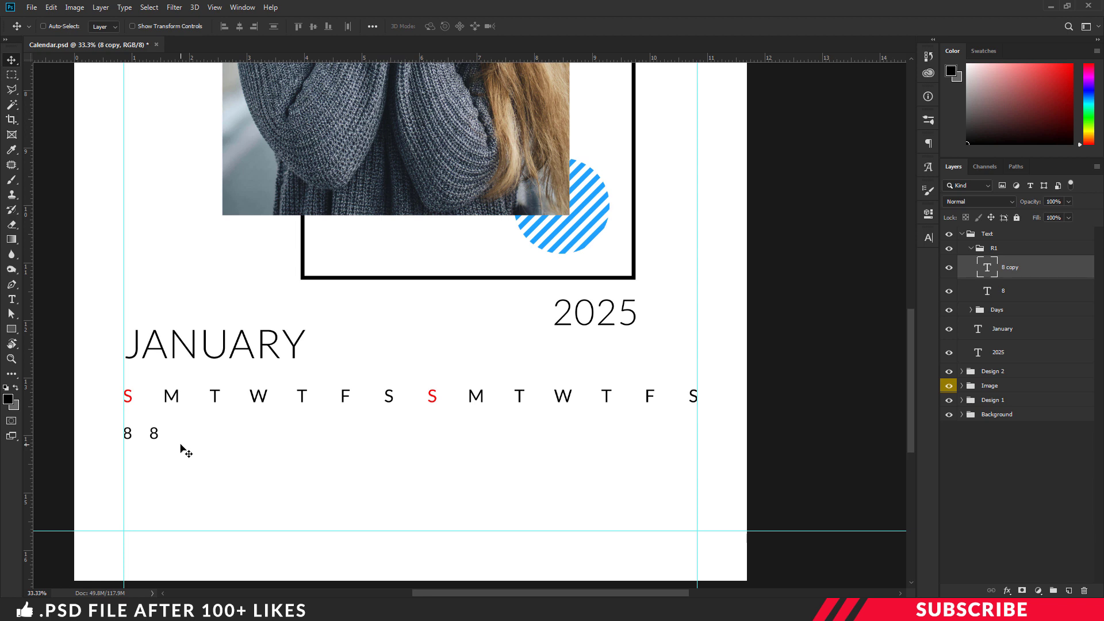
drag(154, 435, 182, 434)
drag(182, 434, 255, 435)
drag(254, 434, 296, 435)
drag(297, 435, 373, 435)
drag(373, 435, 414, 434)
drag(414, 434, 448, 437)
drag(447, 434, 486, 435)
drag(487, 435, 547, 435)
drag(546, 434, 586, 434)
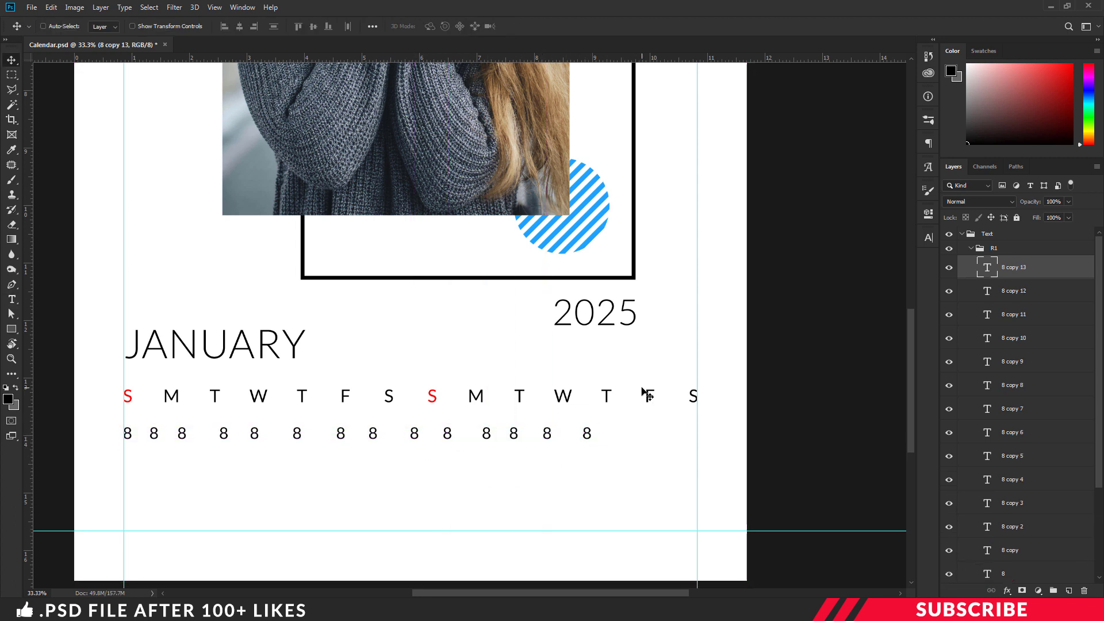
Move the last 8 under the final S and select all fourteen 8 layers.
scroll(1014, 382, down, 5)
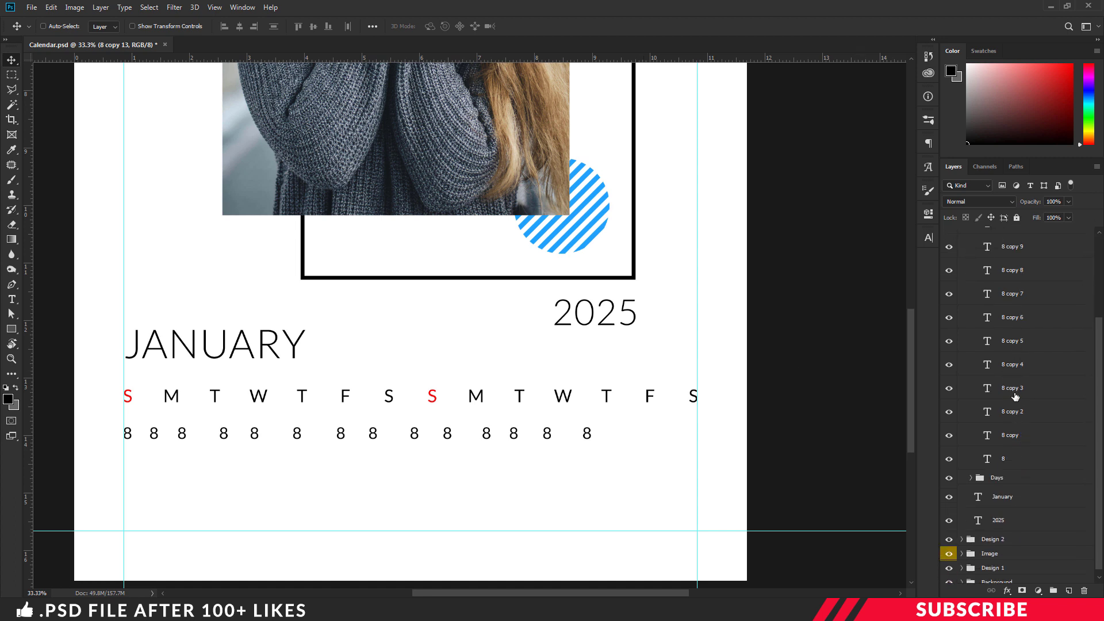
click(1004, 454)
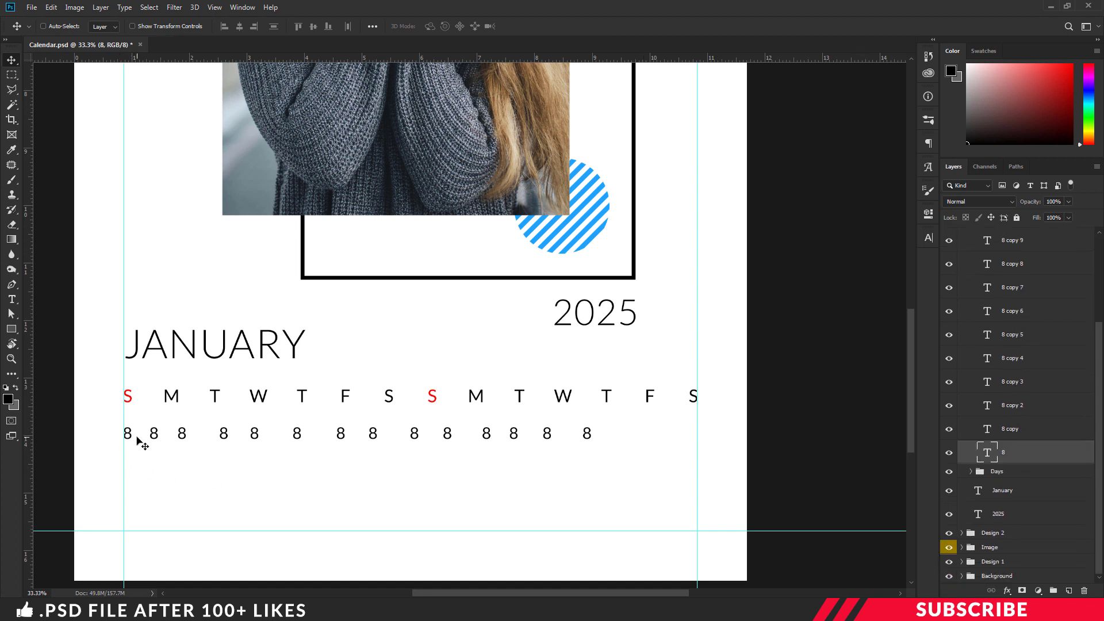
scroll(1020, 370, up, 3)
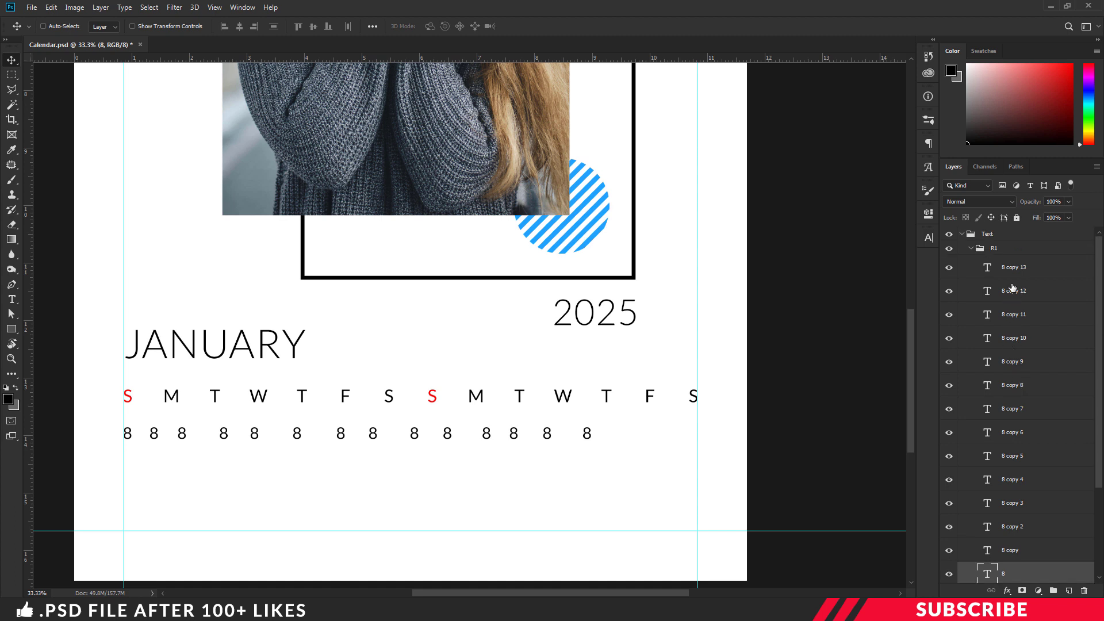
click(1012, 273)
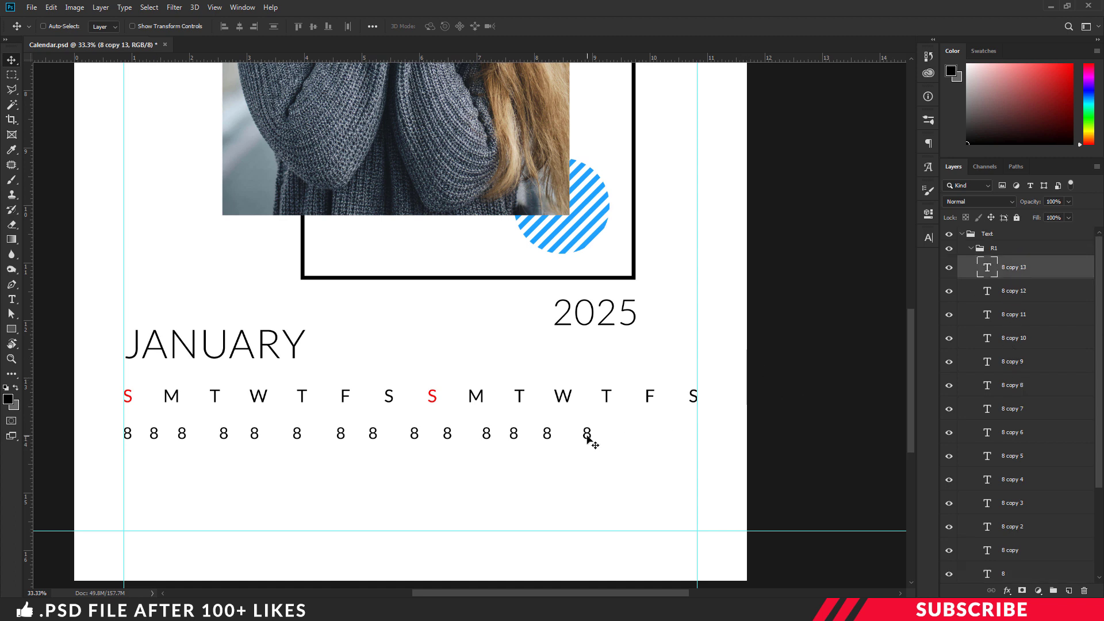
drag(587, 437, 737, 437)
scroll(1013, 437, down, 1)
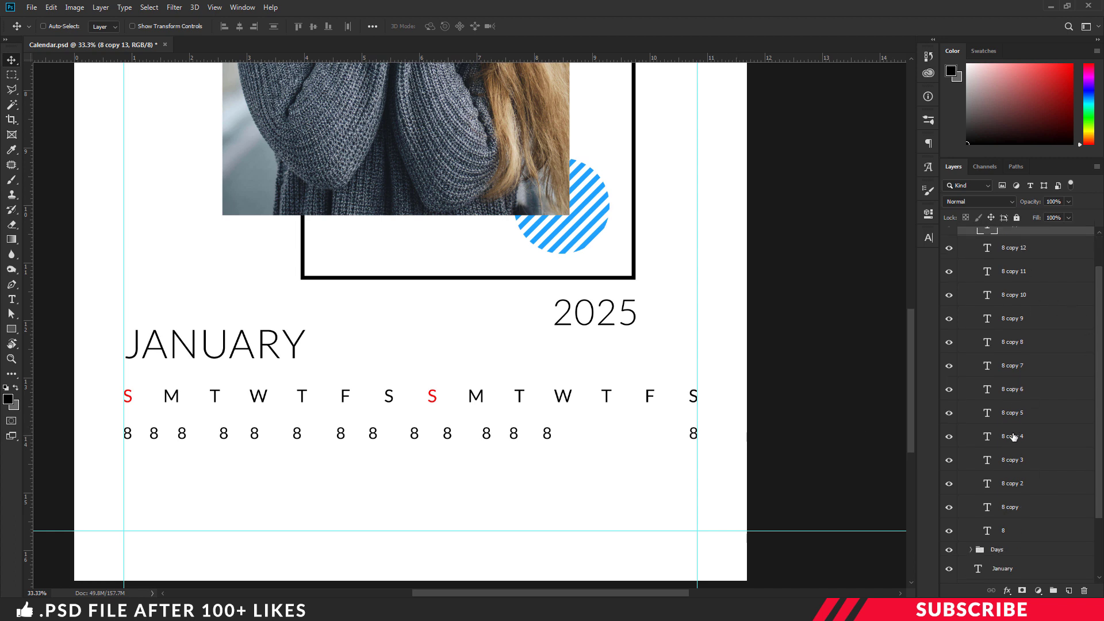
shift+click(1004, 530)
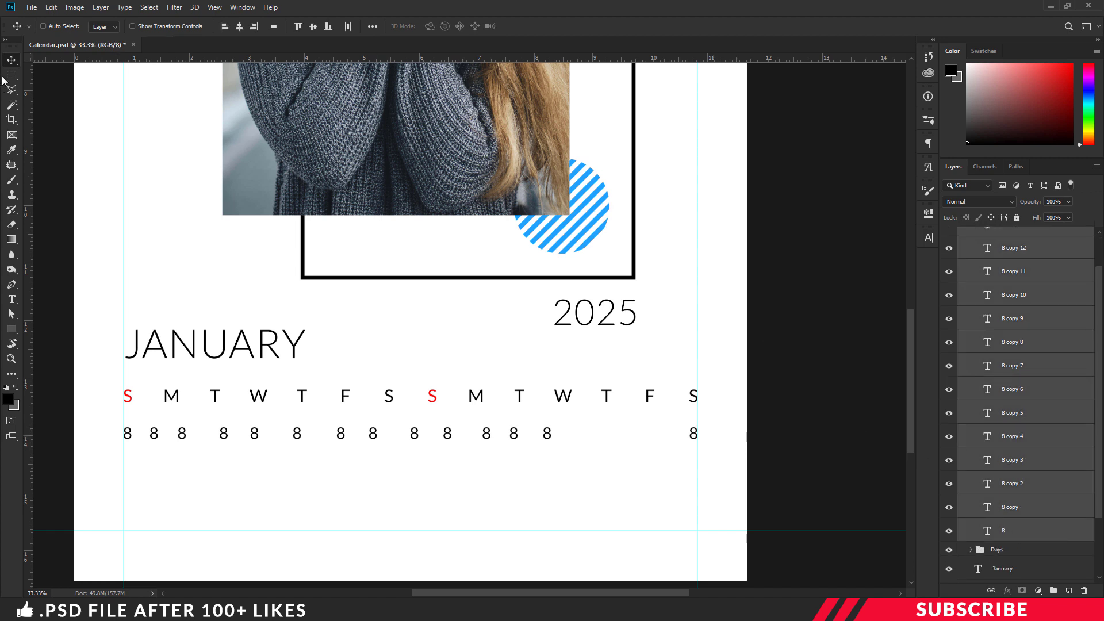
Distribute the 8s by horizontal centers, then duplicate R1 as R2 one row lower.
click(347, 27)
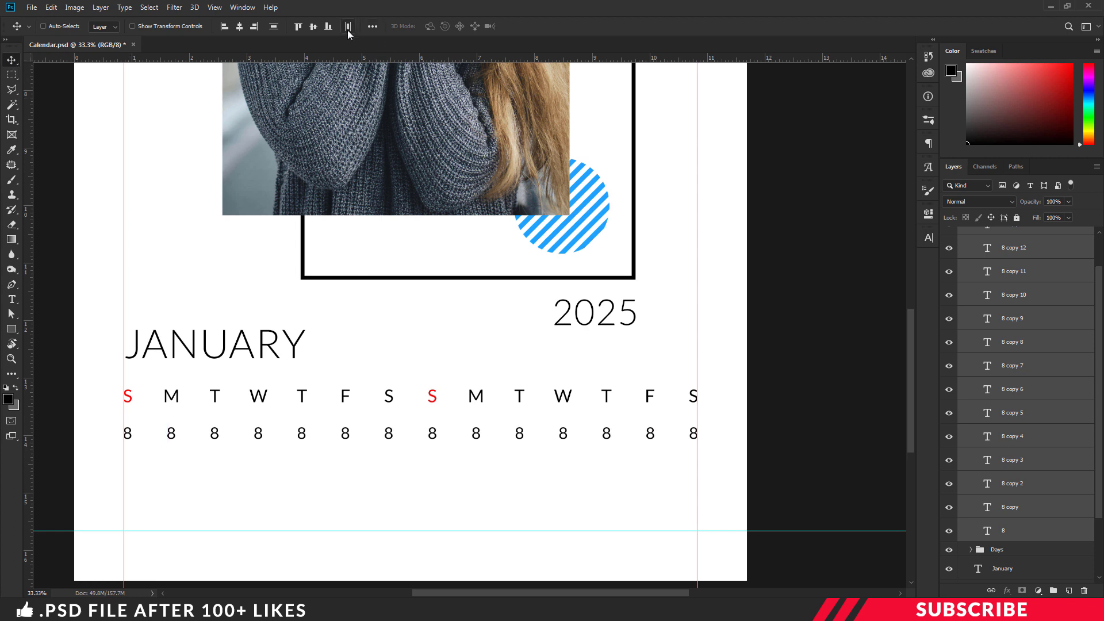
scroll(991, 287, up, 3)
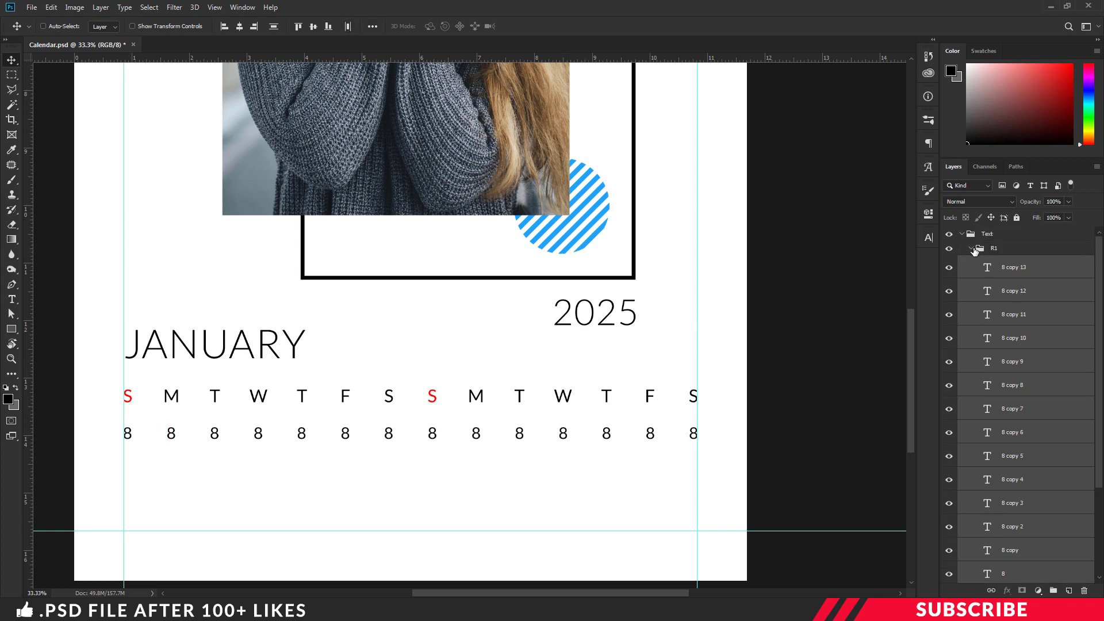
click(971, 248)
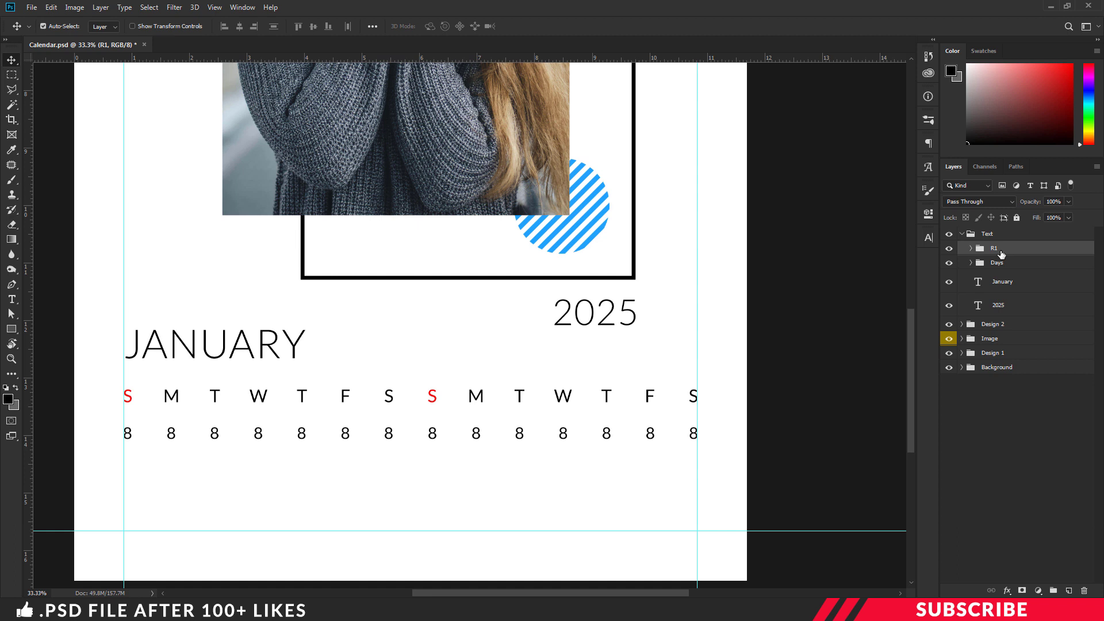
key(ctrl+j)
double_click(1001, 248)
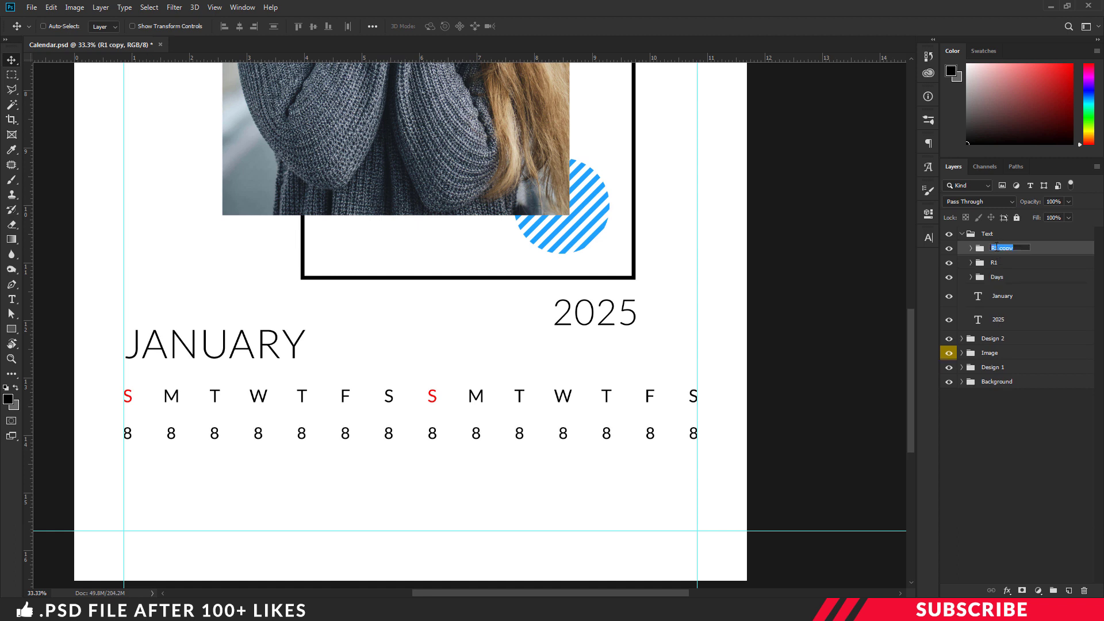
text(R2)
key(Return)
drag(480, 437, 476, 468)
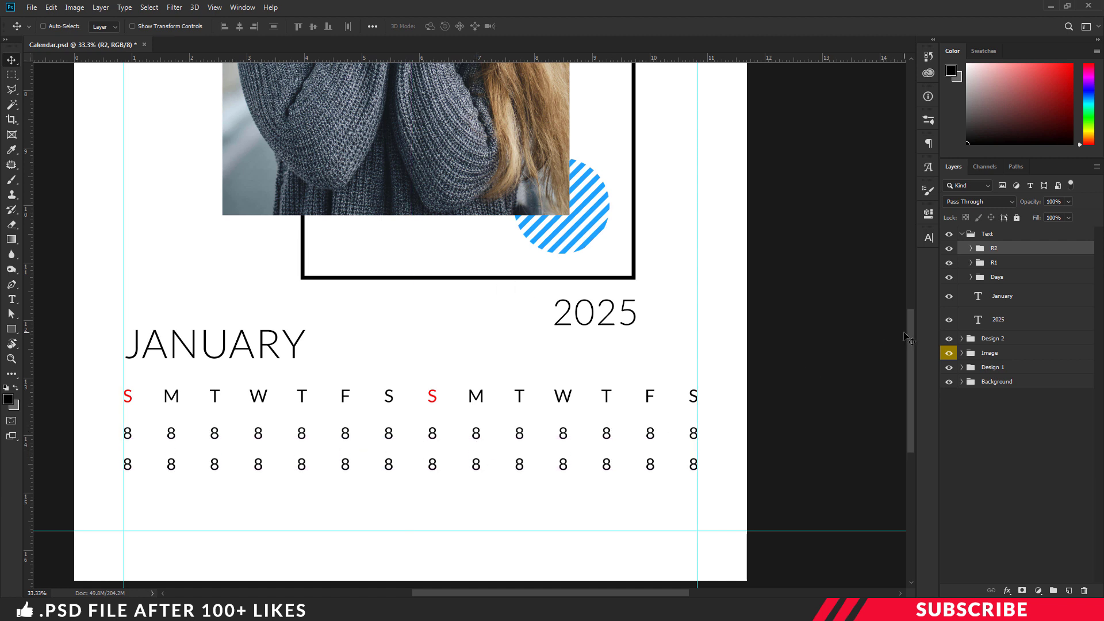
Duplicate R2 as group R3 and move it down to form the third row.
drag(907, 339, 907, 340)
double_click(1000, 248)
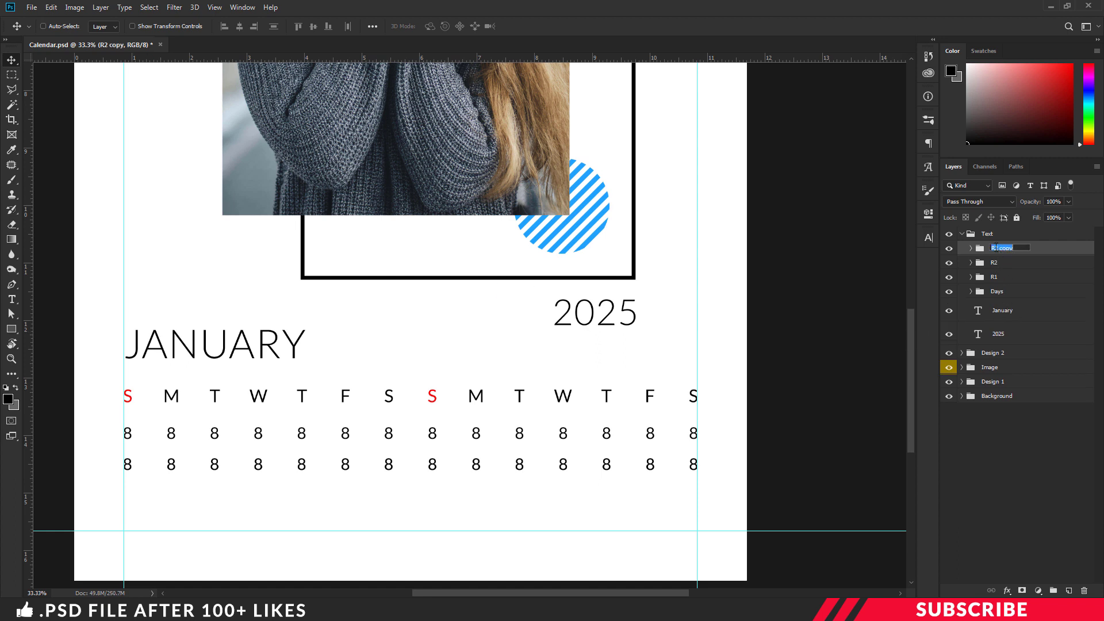
text(R3)
key(Return)
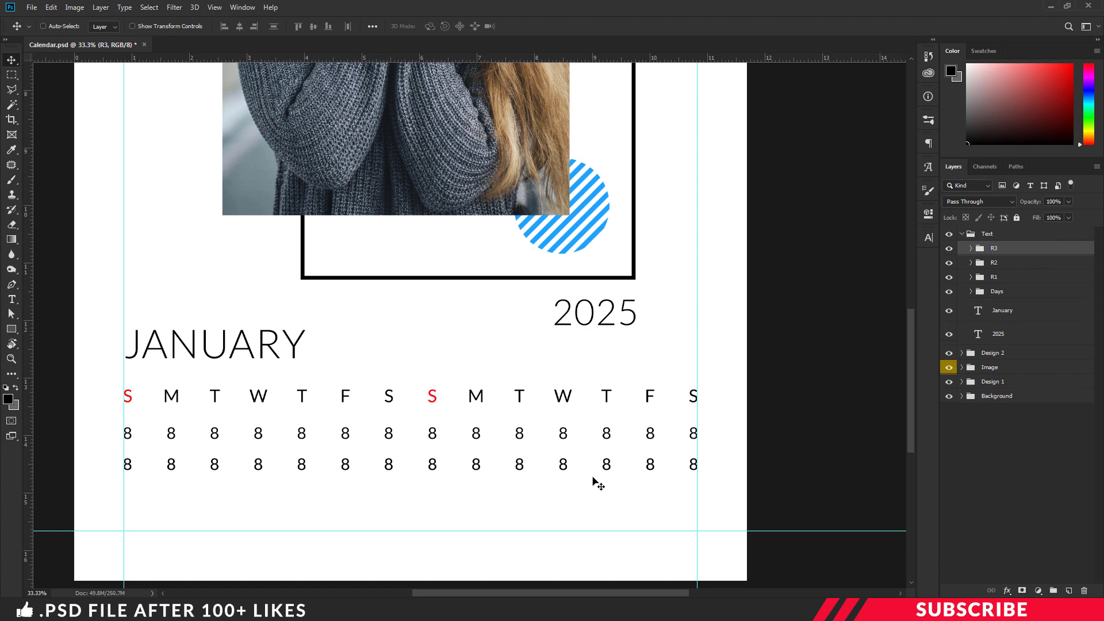
drag(519, 467, 521, 498)
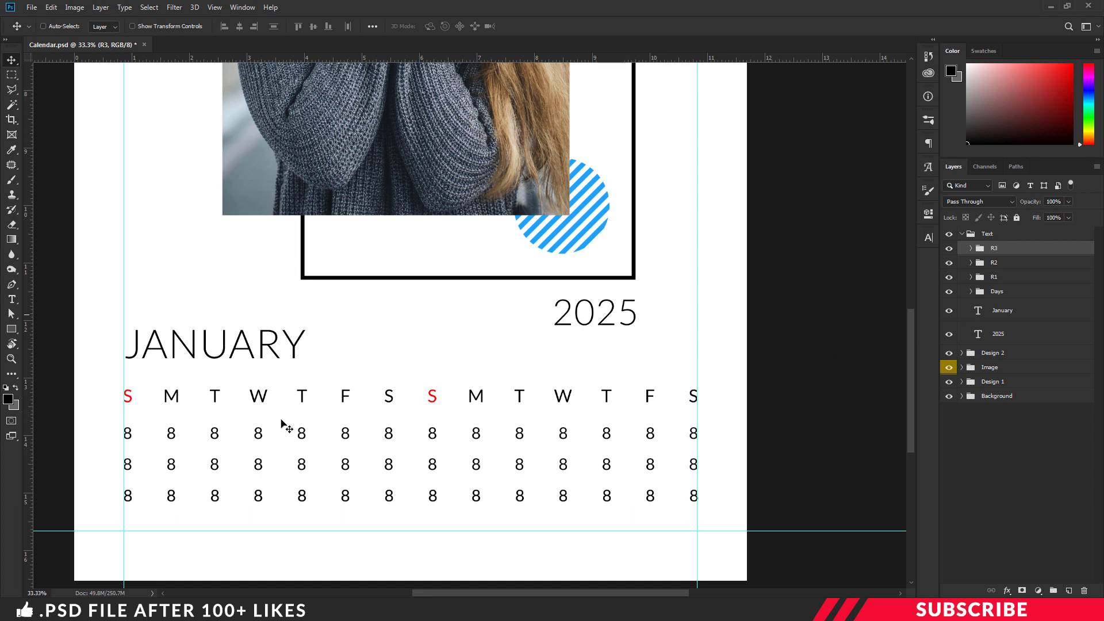
Hide the unused 8s at the start of the first row, before Wednesday.
key(t)
click(258, 433)
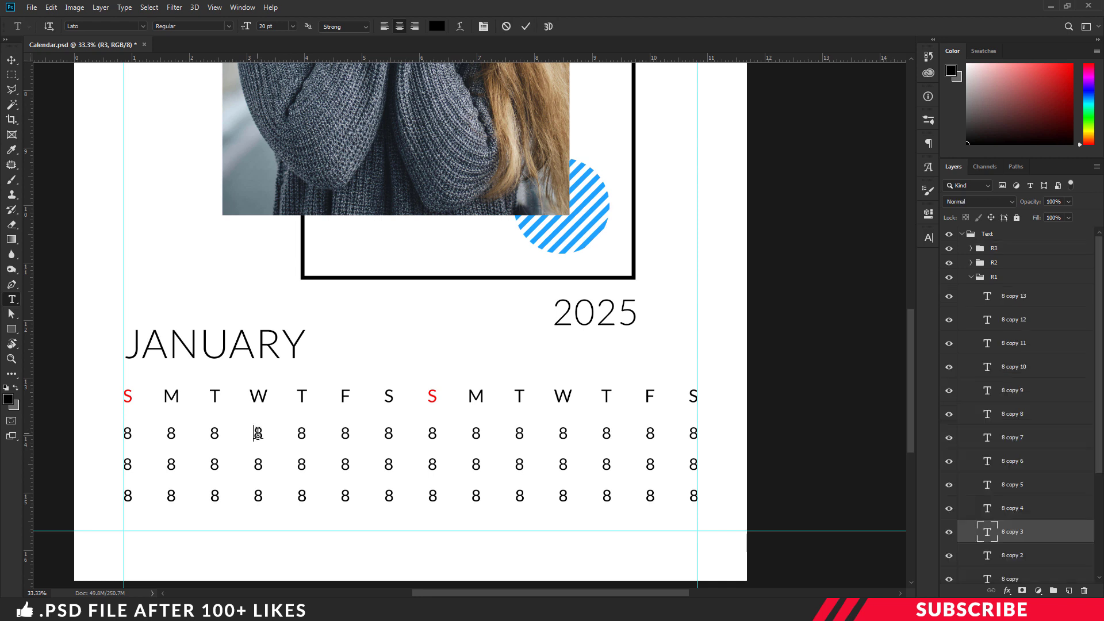
scroll(983, 464, down, 5)
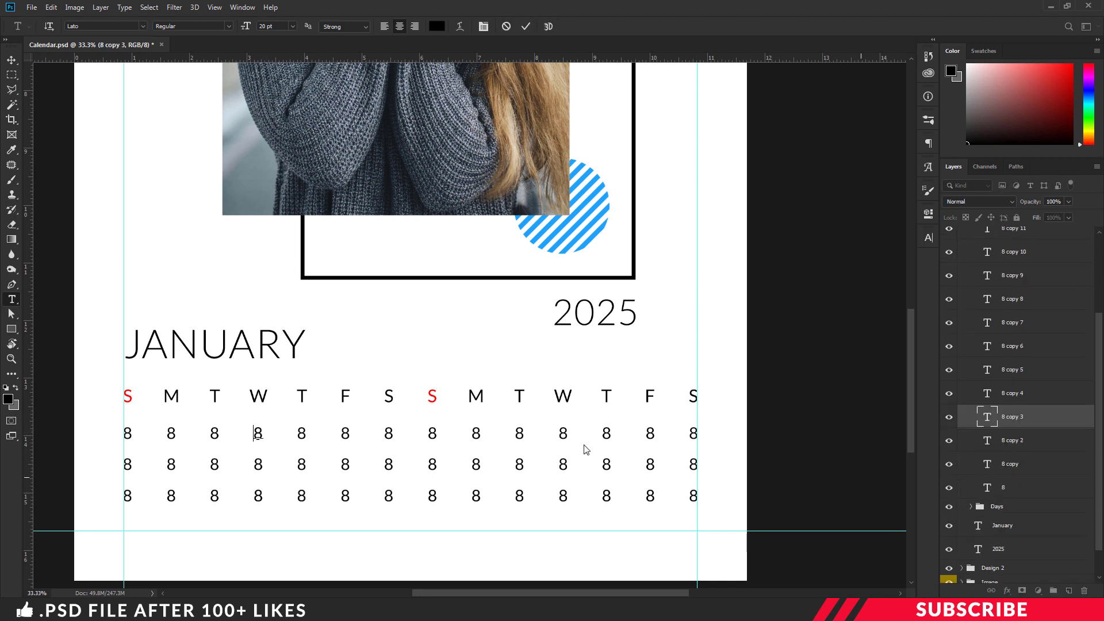
drag(949, 487, 950, 446)
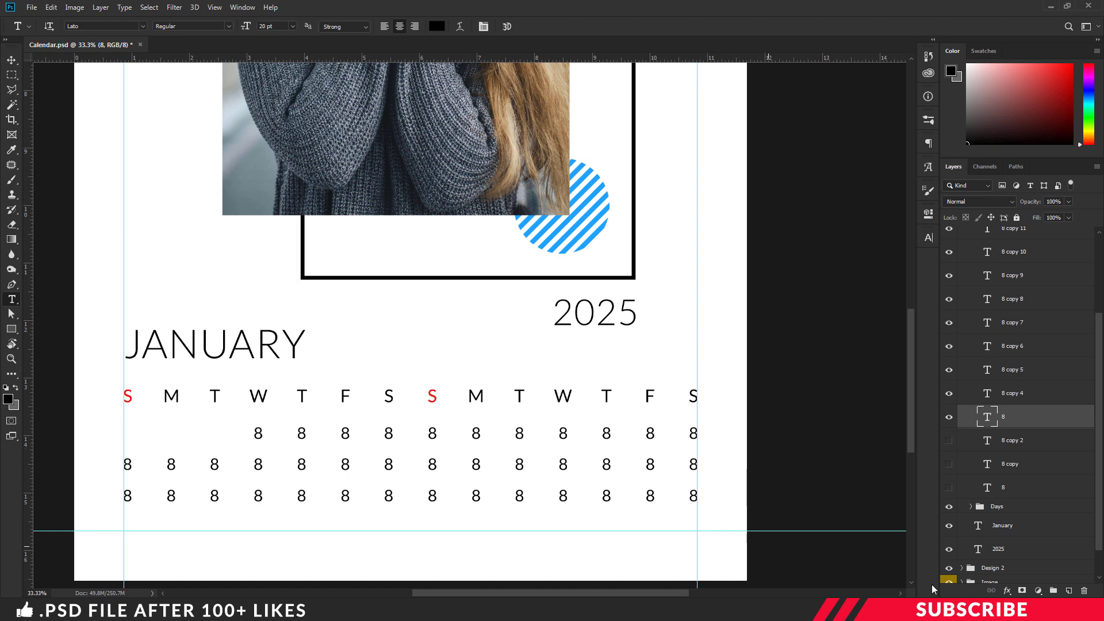
click(949, 489)
Replace first-row placeholders with dates 1, 2, 3, 4, 9, 10 and 11.
double_click(258, 432)
text(1)
double_click(301, 432)
text(2)
double_click(345, 432)
text(3)
double_click(389, 432)
text(4)
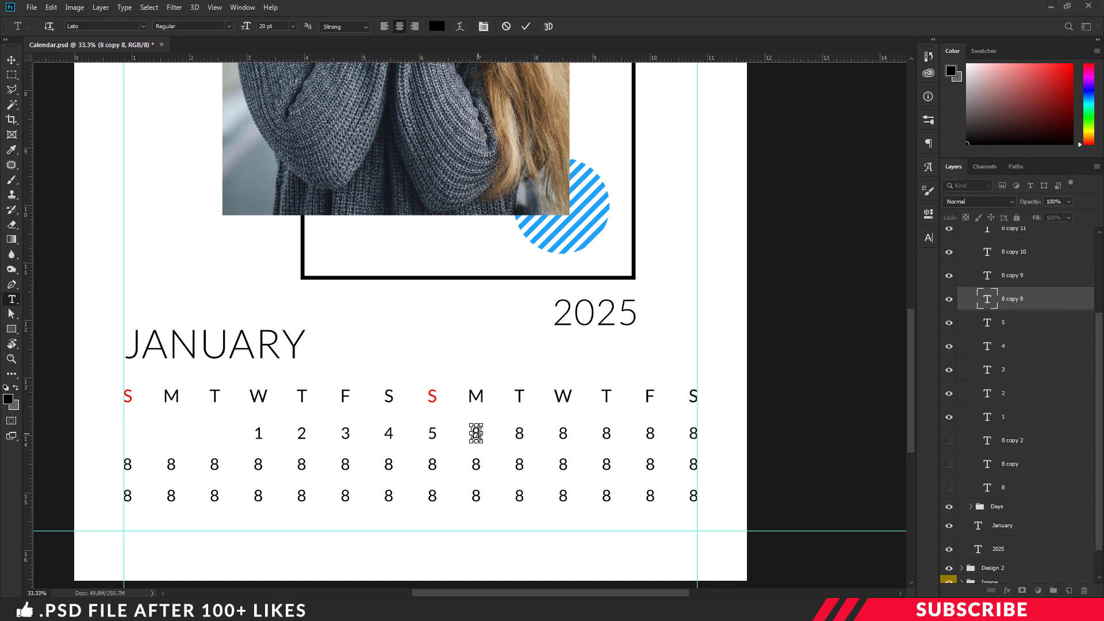
double_click(607, 432)
text(9)
double_click(649, 433)
text(10)
double_click(693, 433)
text(11)
Fill the remaining placeholders with dates 12 through 31 in the lower rows.
double_click(128, 463)
text(12)
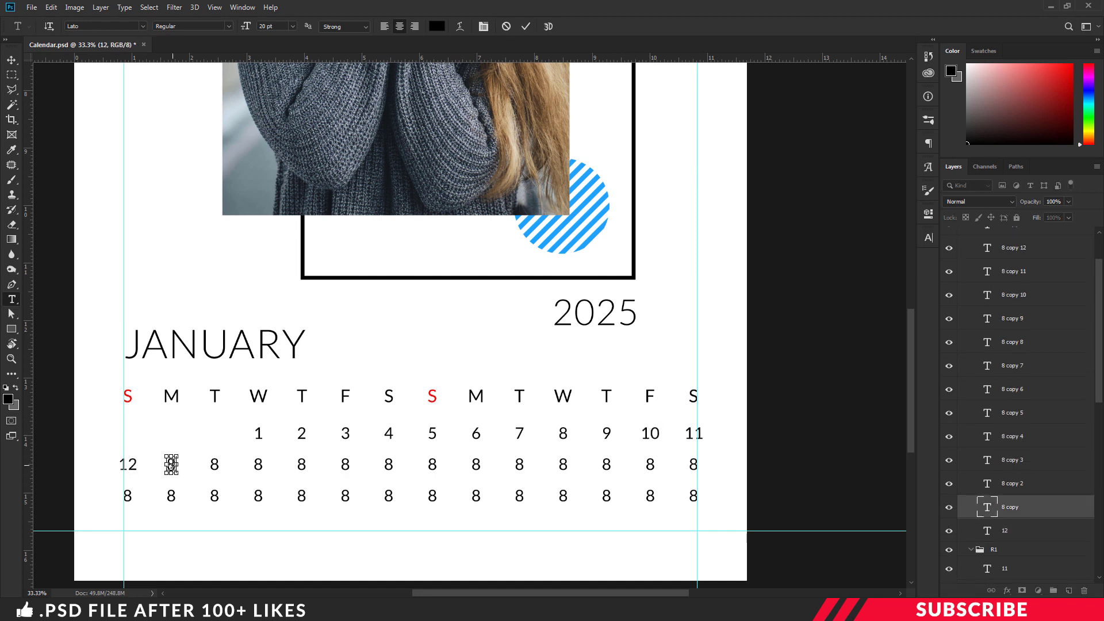
text(15)
double_click(301, 464)
text(16)
double_click(345, 463)
text(17)
double_click(389, 464)
text(18)
double_click(432, 464)
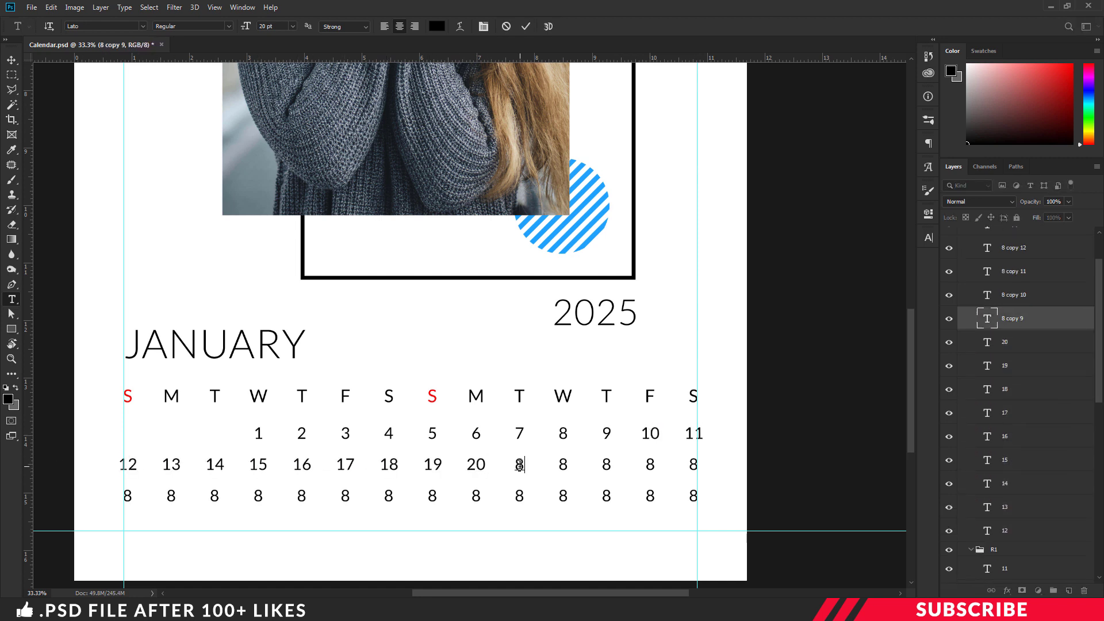
text(232425262728)
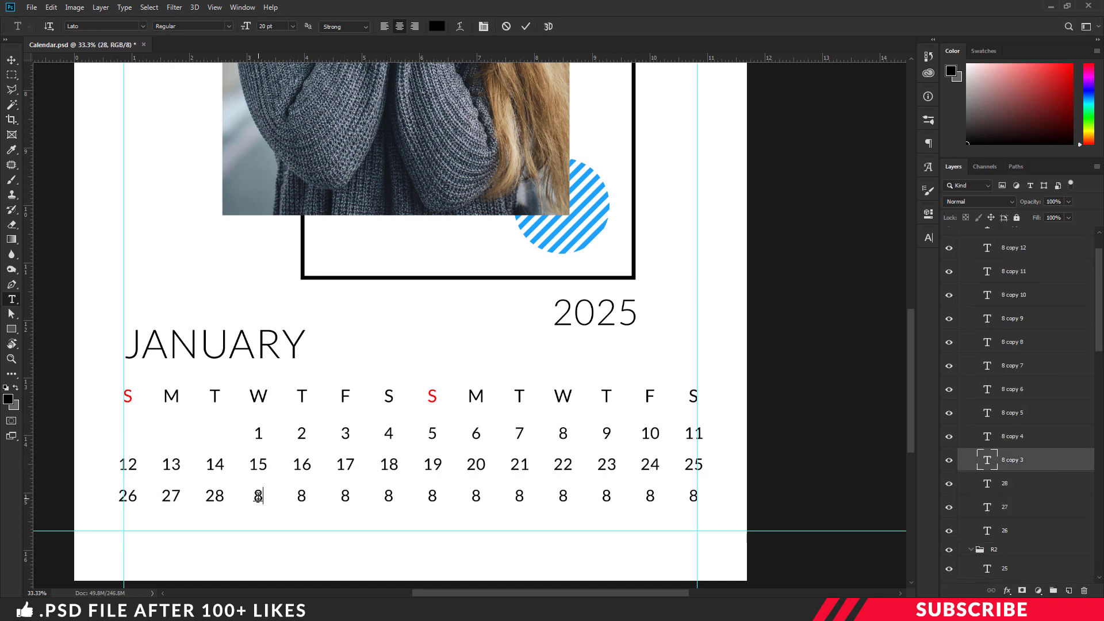
text(29)
double_click(301, 496)
text(30)
double_click(345, 495)
text(31)
key(ctrl+Return)
Hide the leftover placeholder 8 layers after date 31.
key(v)
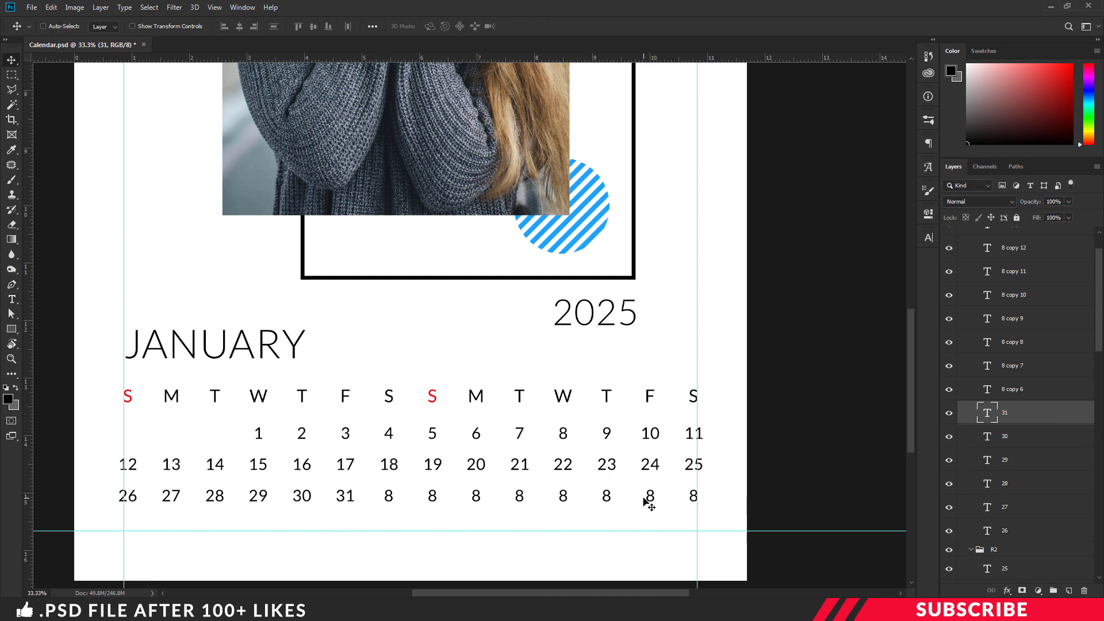
click(949, 389)
drag(949, 368, 951, 253)
scroll(978, 334, up, 2)
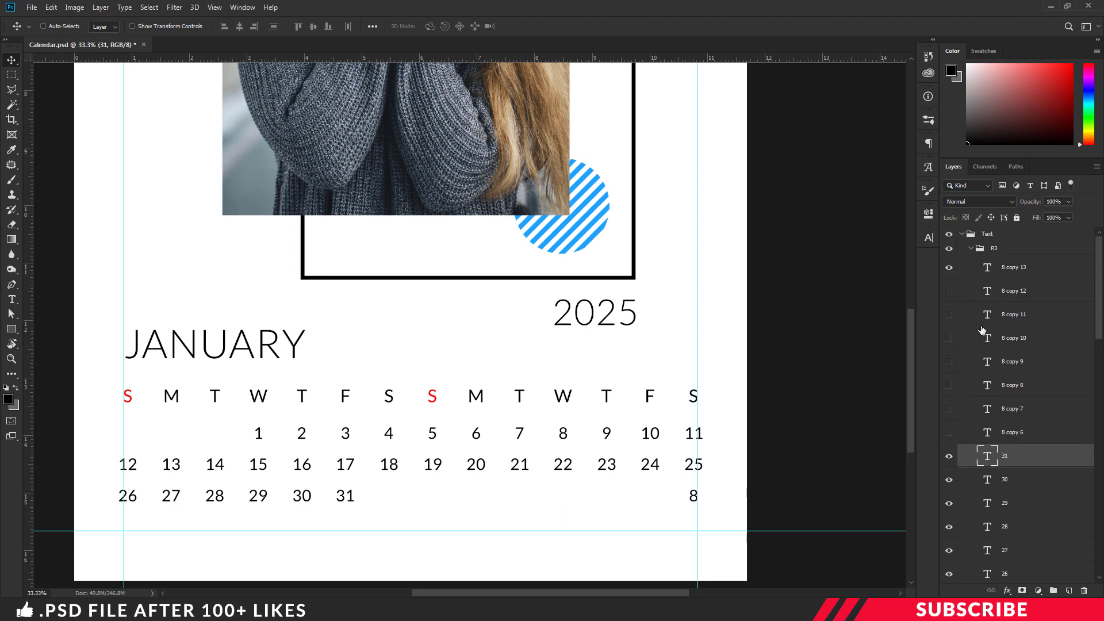
Hide the last placeholder 8 and group the five page groups into a group named Jan.
click(948, 267)
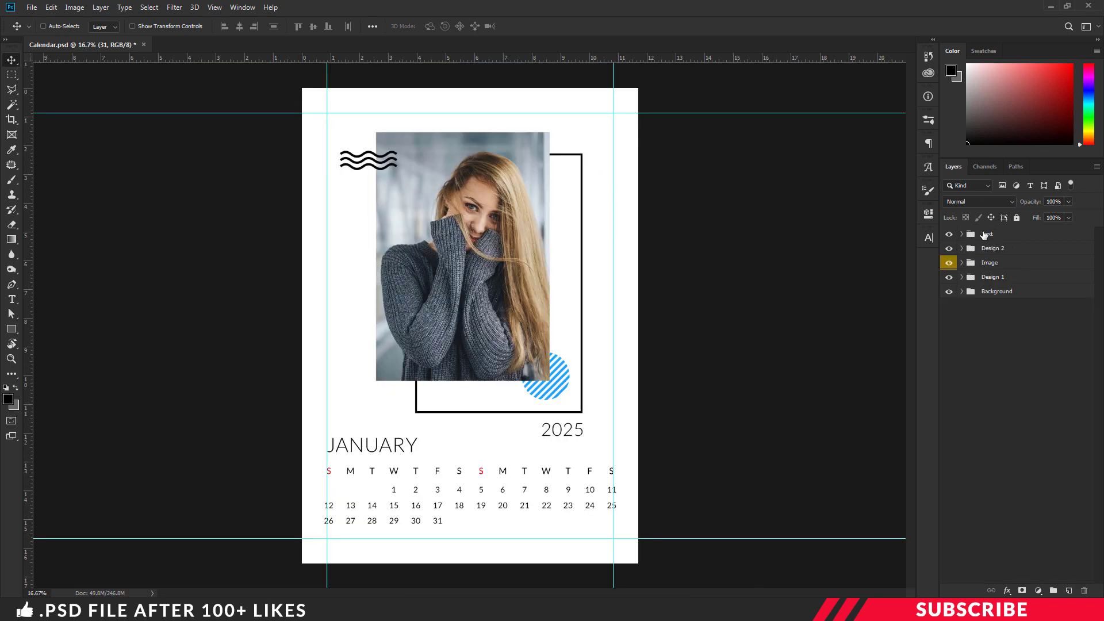
click(985, 234)
shift+click(990, 262)
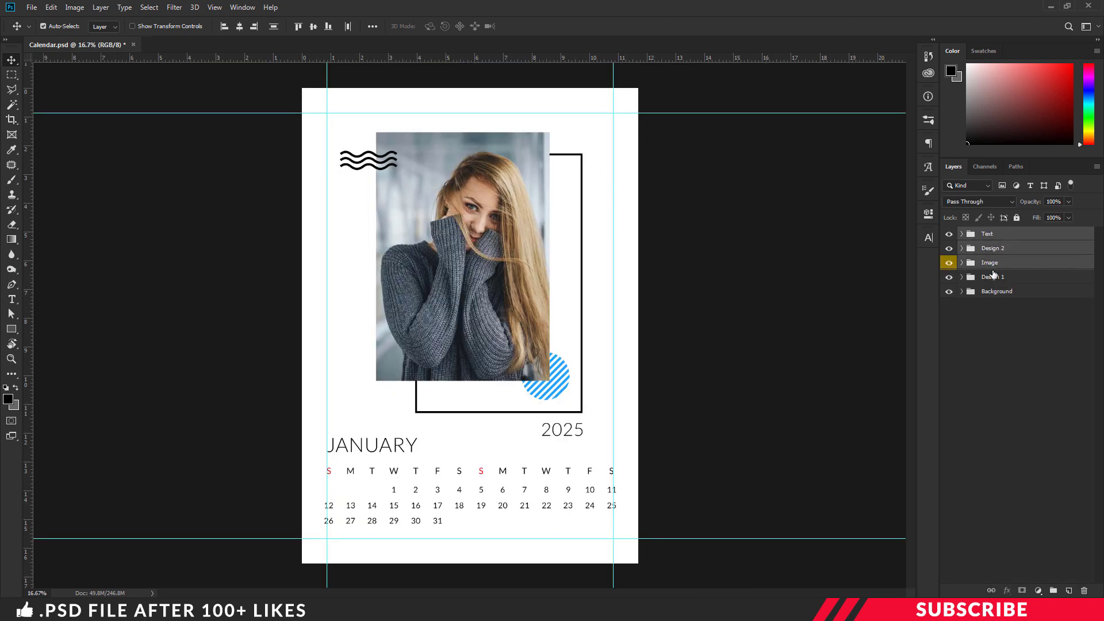
shift+click(993, 277)
shift+click(996, 291)
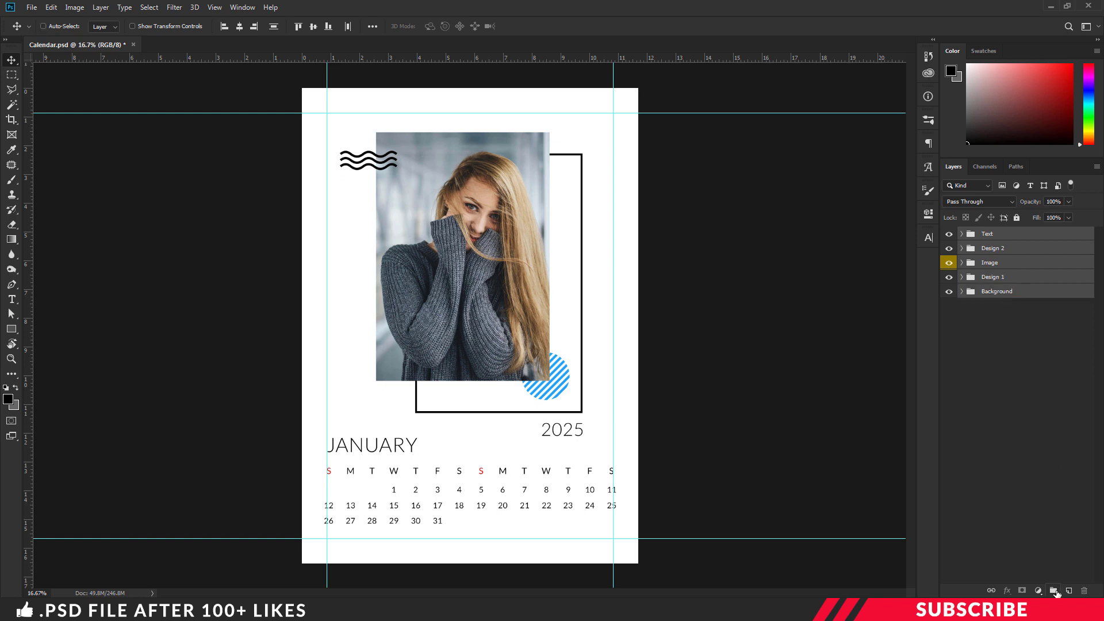
key(ctrl+g)
double_click(989, 236)
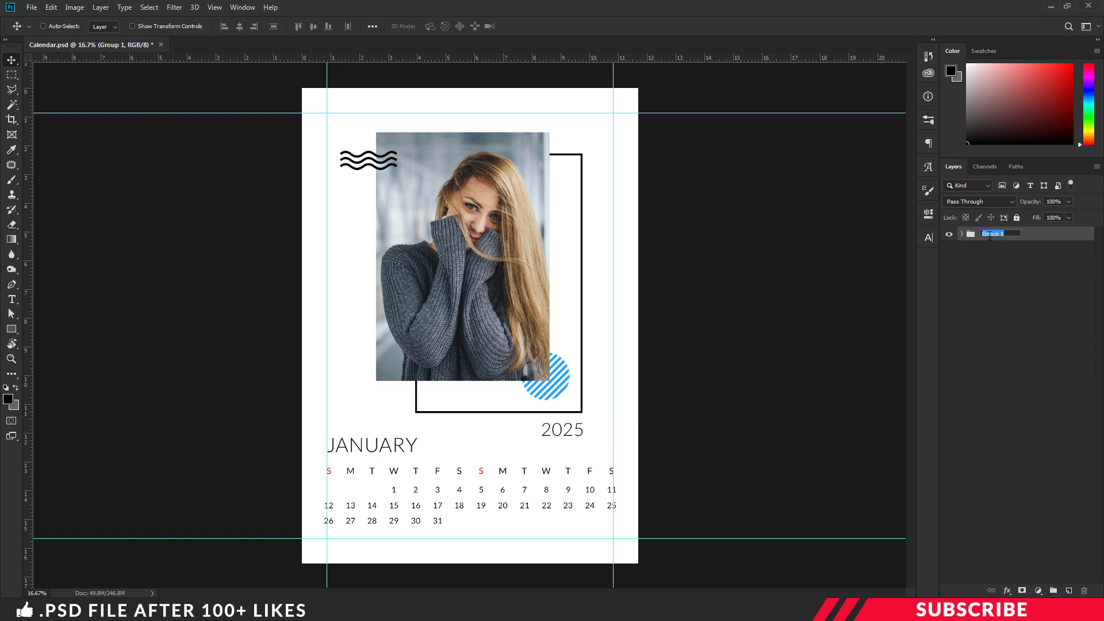
text(Jan)
key(Return)
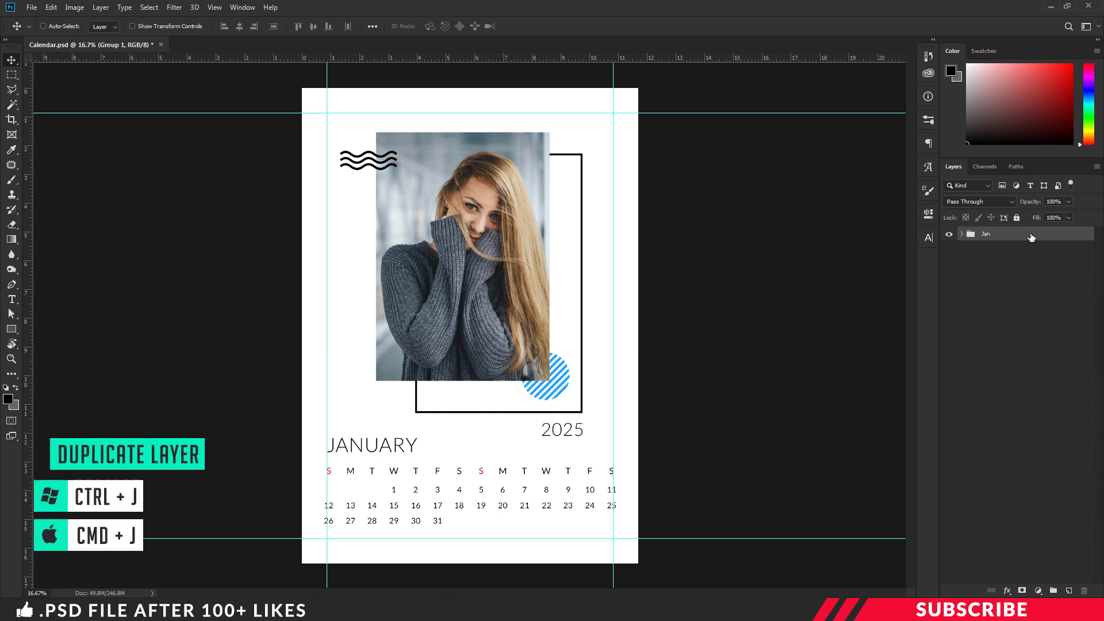
Duplicate the Jan group and rename the copy Feb.
key(ctrl+j)
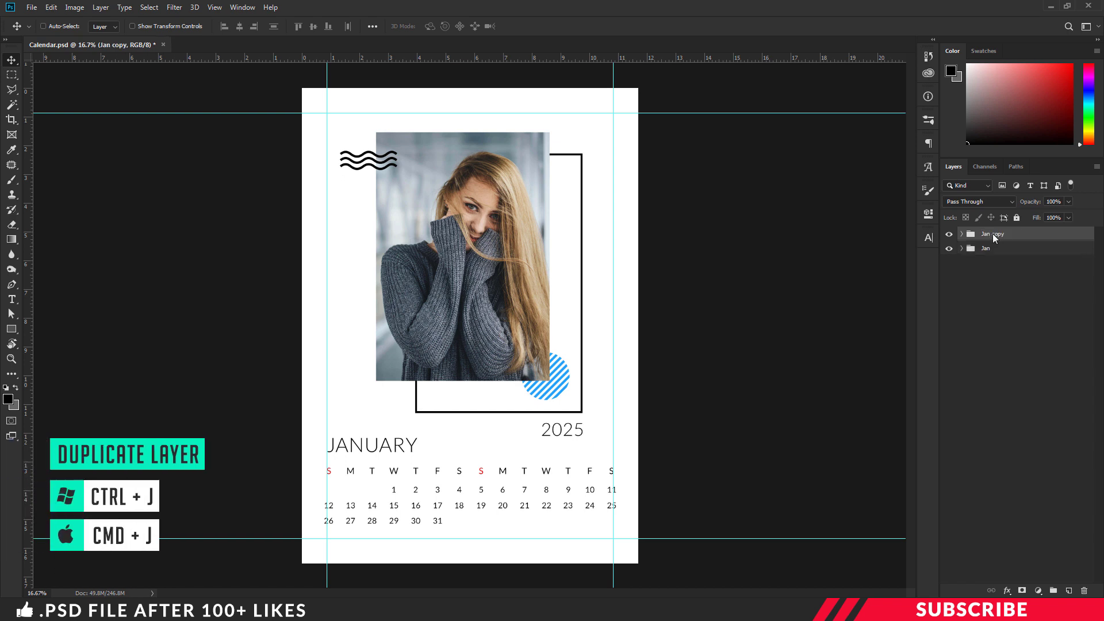
double_click(994, 235)
text(Feb)
key(Return)
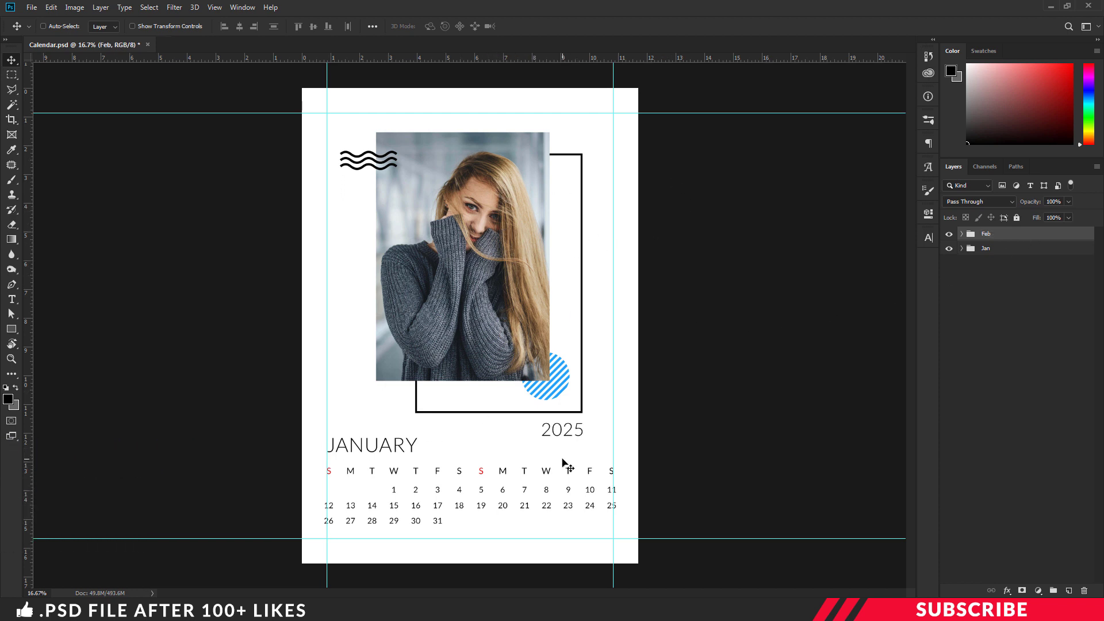
Swap the Feb group's photo, retitle it FEBRUARY, then hide and delete the Feb group.
click(961, 234)
click(971, 276)
key(Delete)
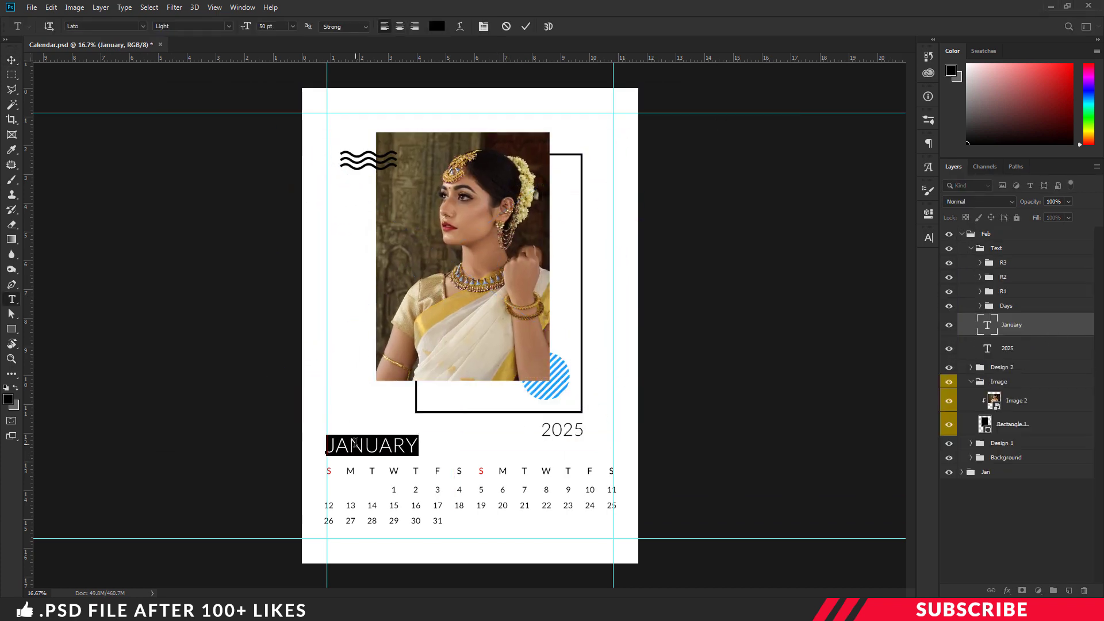
text(FEBRUARY)
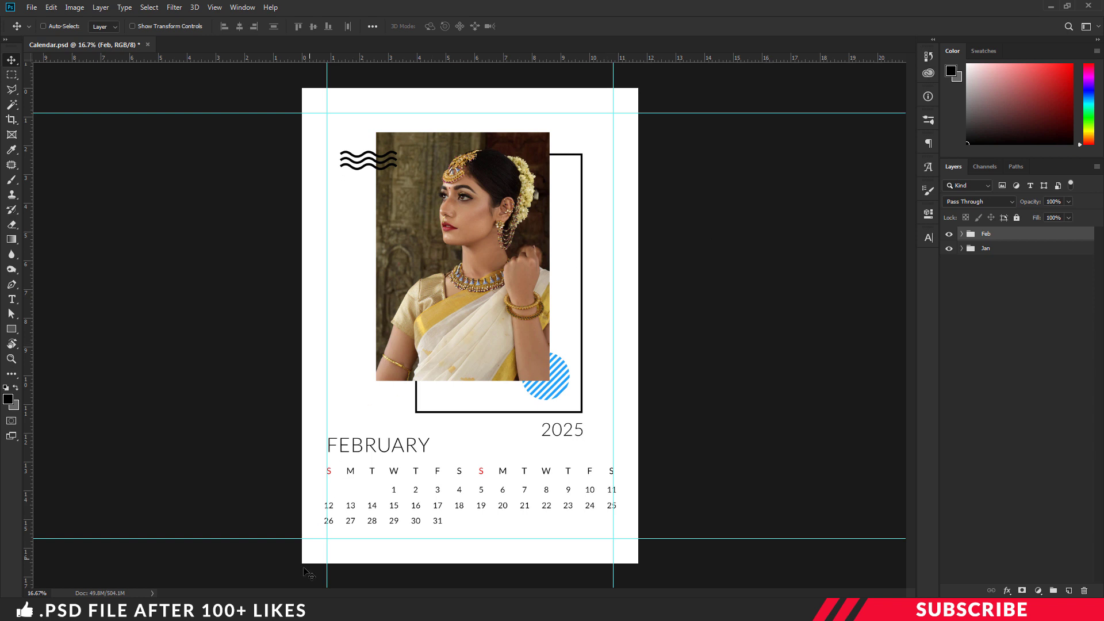
click(948, 234)
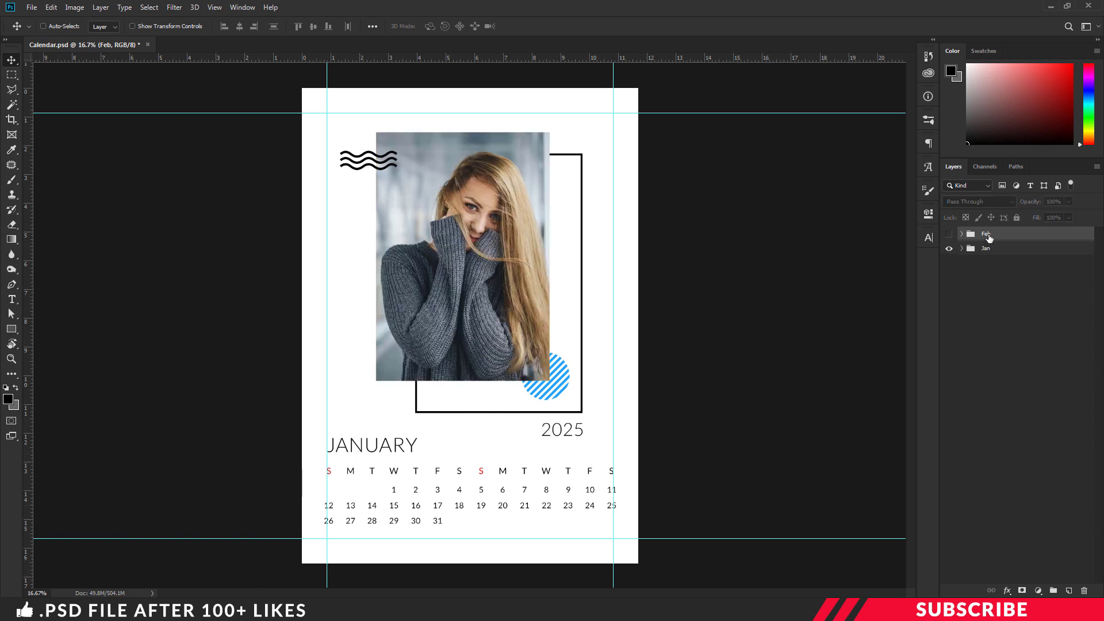
key(Delete)
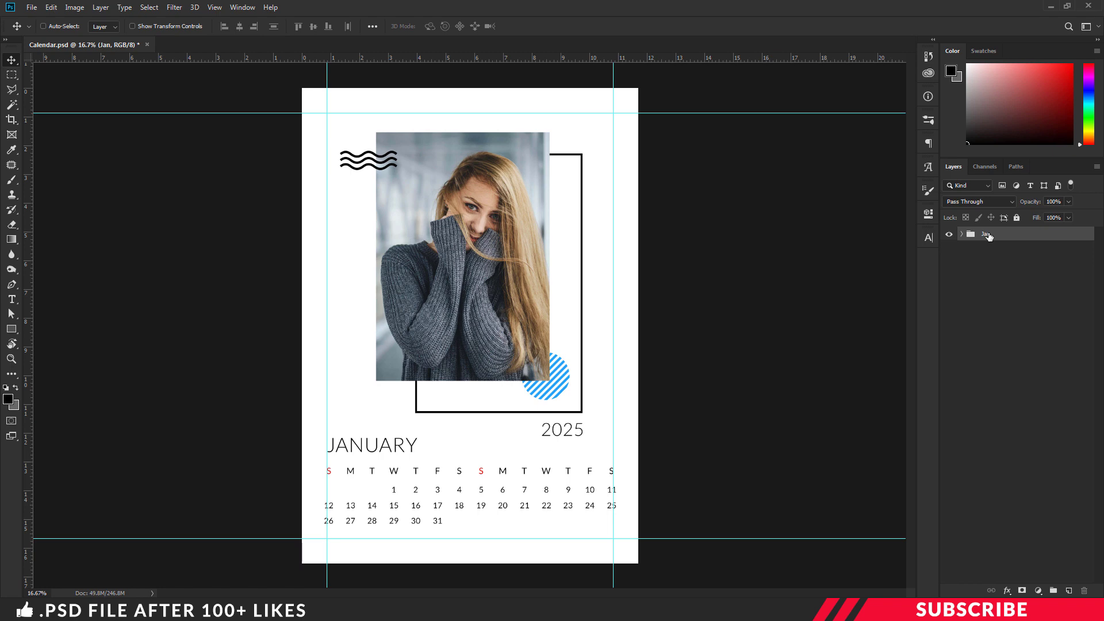
Duplicate Calendar.psd in the PTE36 folder and rename the copy to Feb.
click(246, 552)
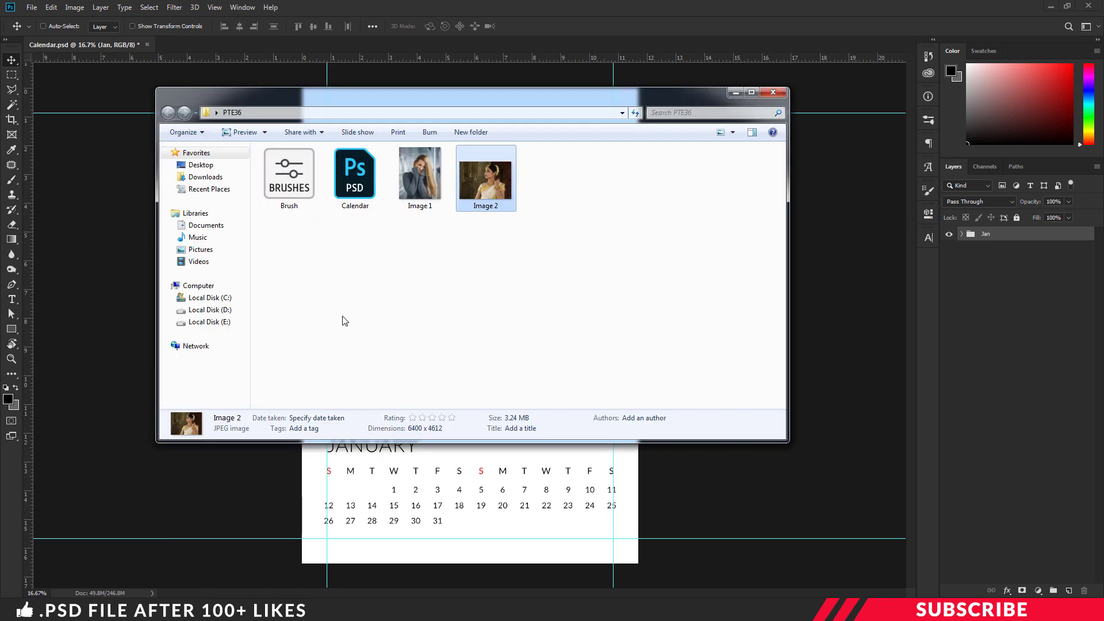
click(345, 320)
double_click(381, 95)
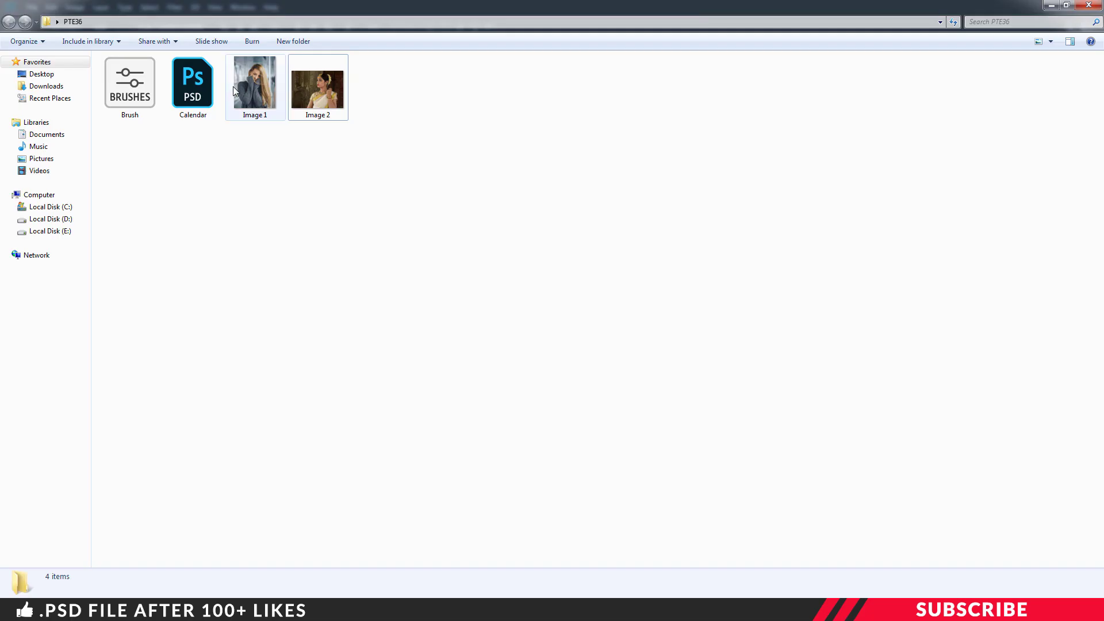
click(206, 89)
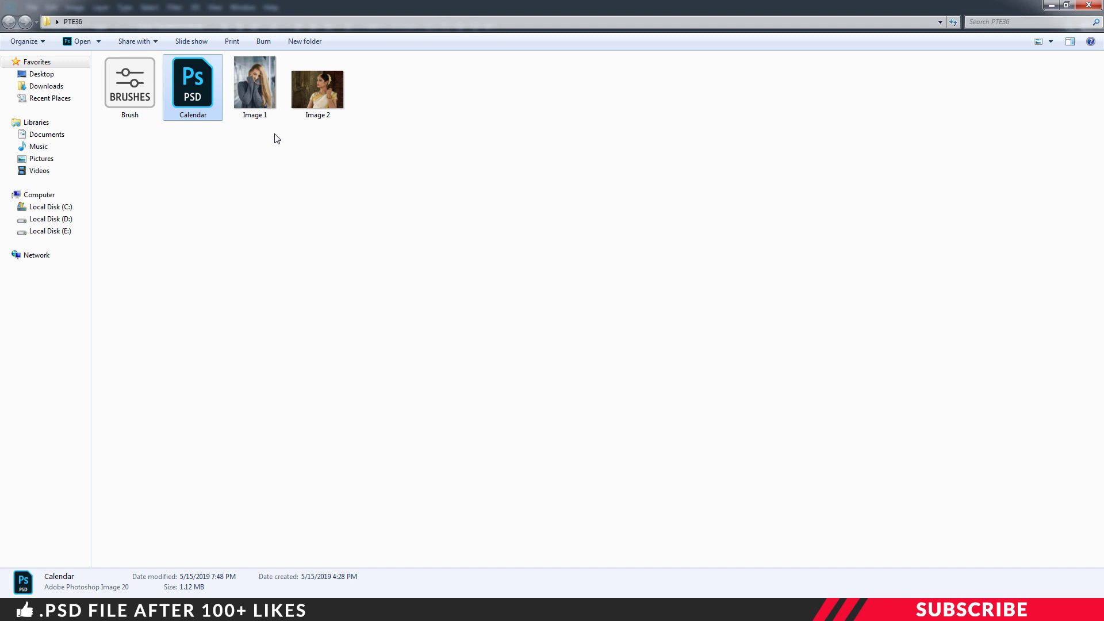
key(ctrl+c)
key(ctrl+v)
click(206, 114)
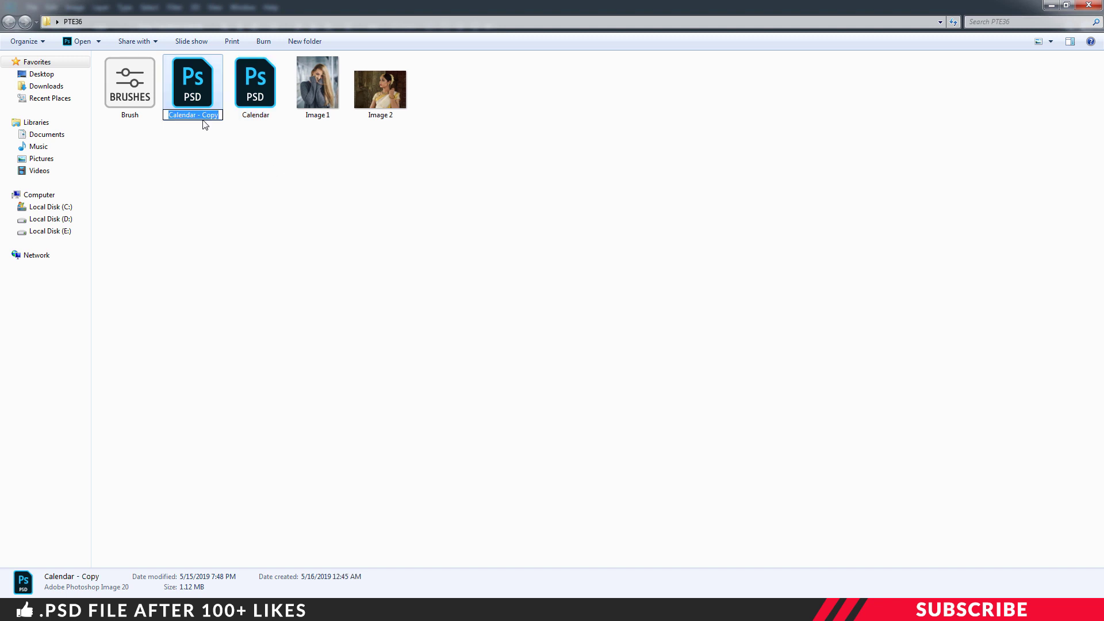
text(Feb)
click(295, 171)
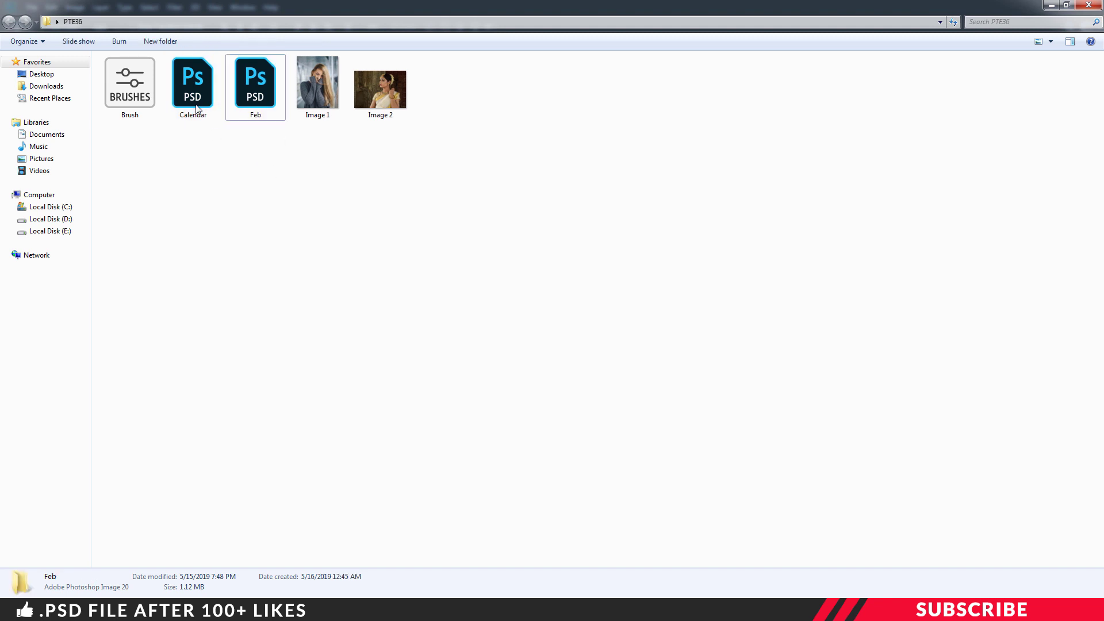